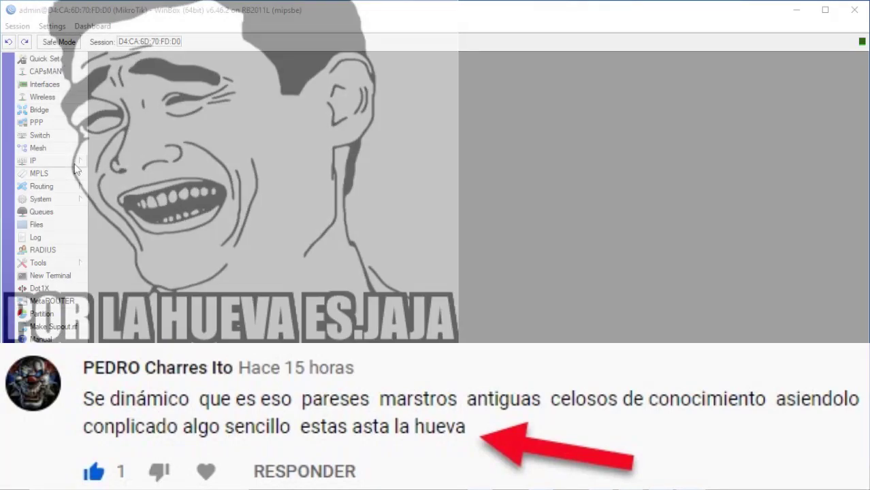
Add the IP address 192.168.1.2/24 to the router on interface ether1.
{"action": "left_click", "coordinate": [72, 161]}
{"action": "left_click", "coordinate": [129, 176]}
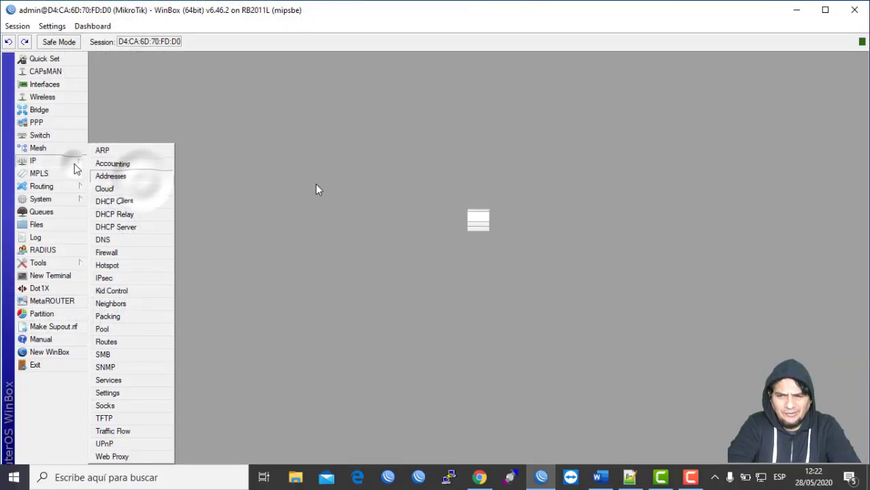
{"action": "left_click", "coordinate": [383, 173]}
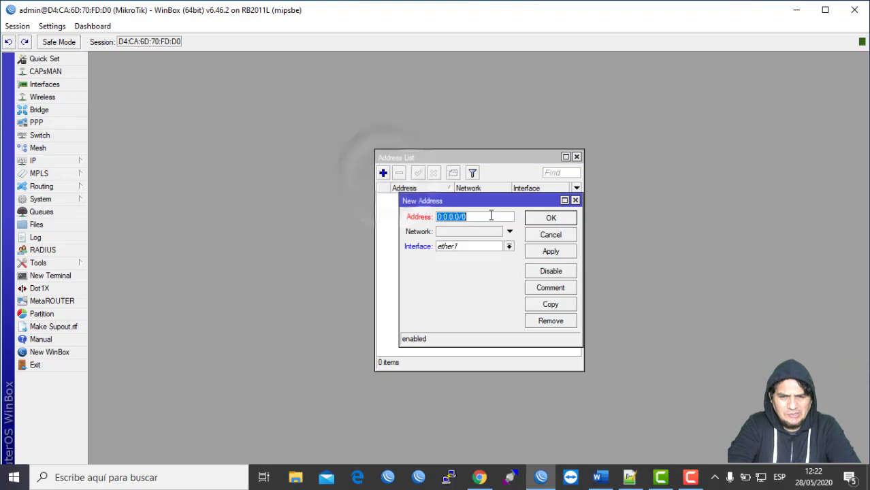
{"action": "type", "text": "192"}
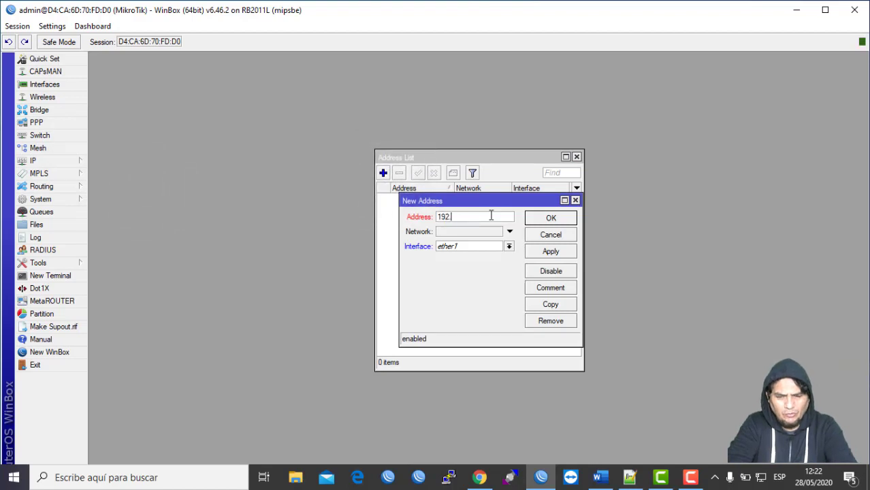
{"action": "type", "text": ".168.1."}
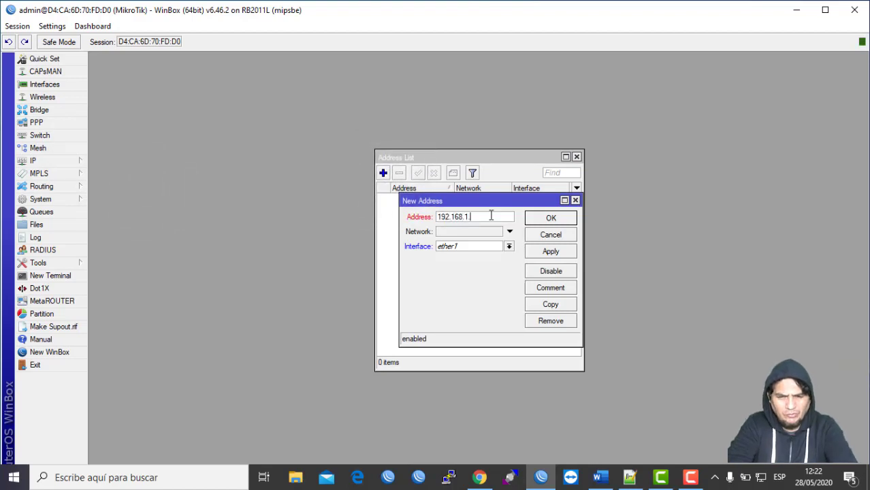
{"action": "type", "text": "2/24"}
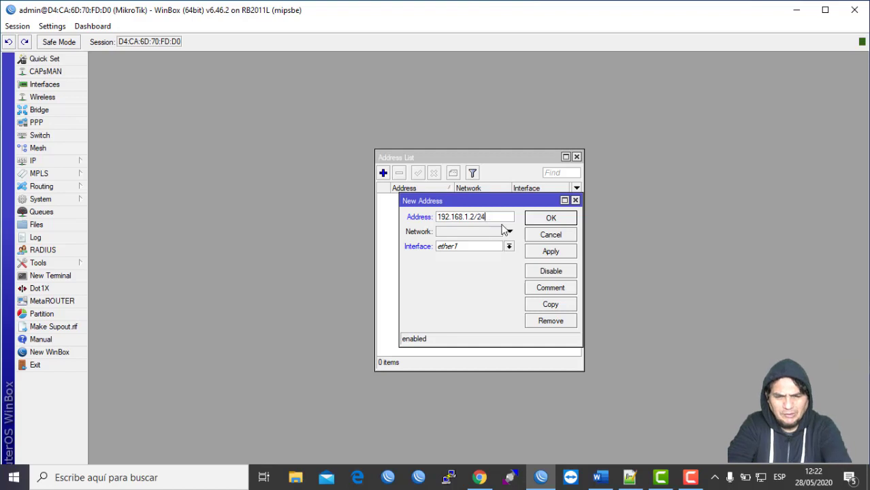
{"action": "left_click", "coordinate": [548, 218]}
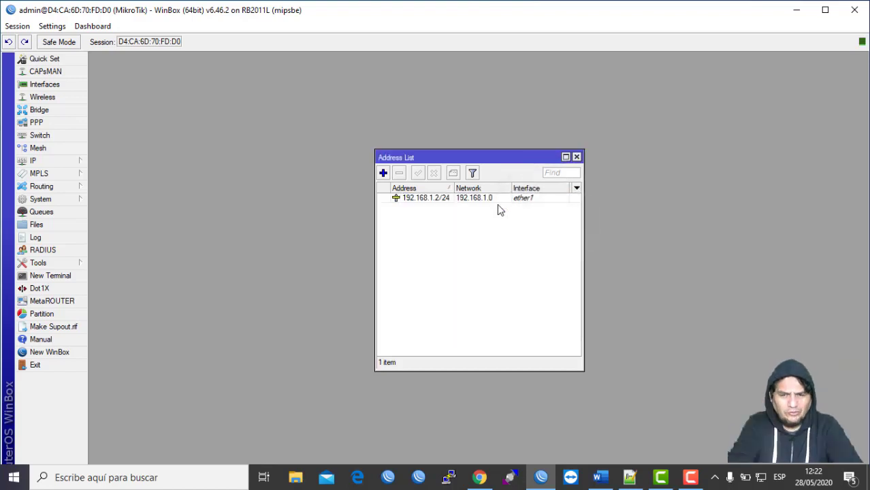
Add the IP address 192.168.2.2/24 to the router on interface ether2.
{"action": "left_click", "coordinate": [383, 174]}
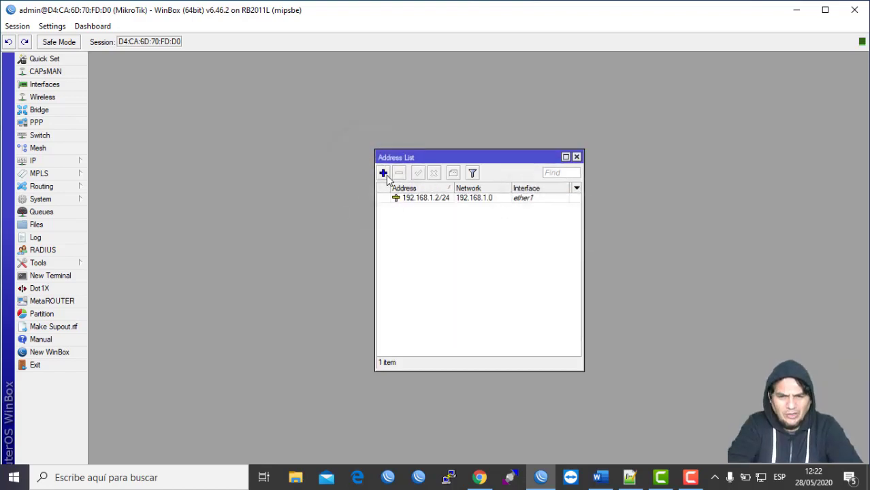
{"action": "type", "text": "1"}
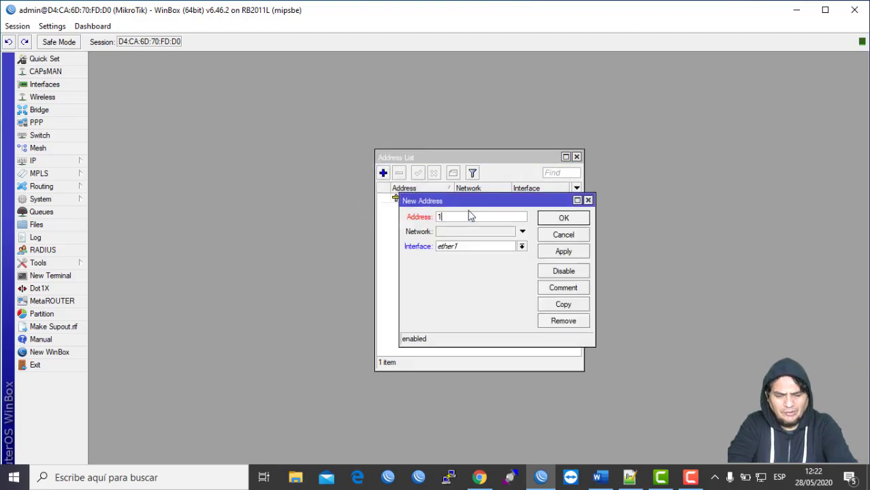
{"action": "type", "text": "92.168.2.2/24"}
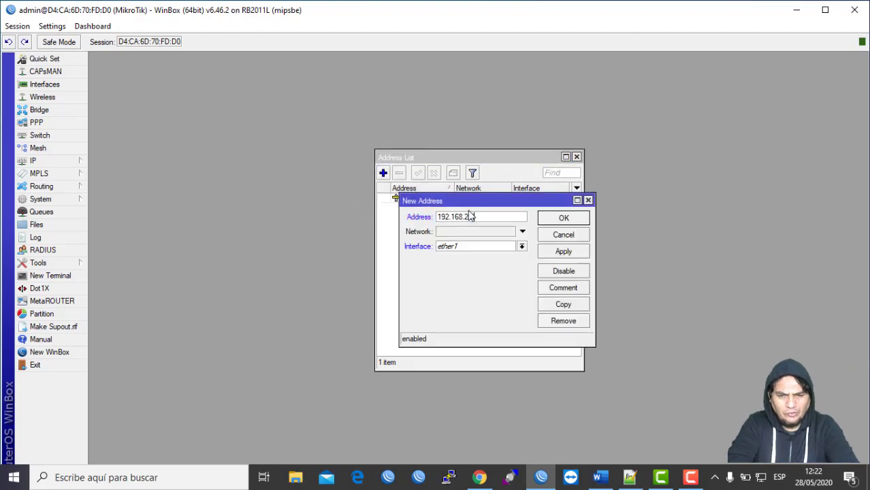
{"action": "left_click", "coordinate": [522, 246]}
{"action": "left_click", "coordinate": [487, 265]}
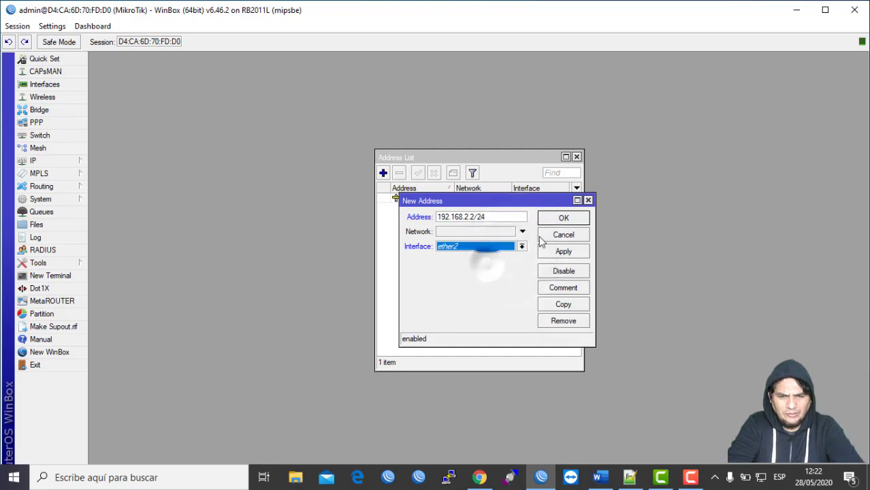
{"action": "left_click", "coordinate": [565, 219]}
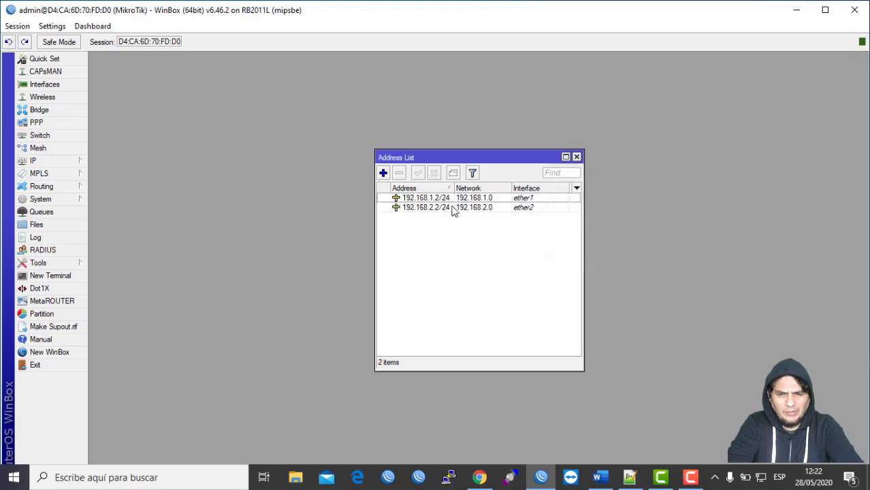
Add the IP address 192.168.5.1/24 on interface ether5 and close the address list.
{"action": "left_click", "coordinate": [383, 173]}
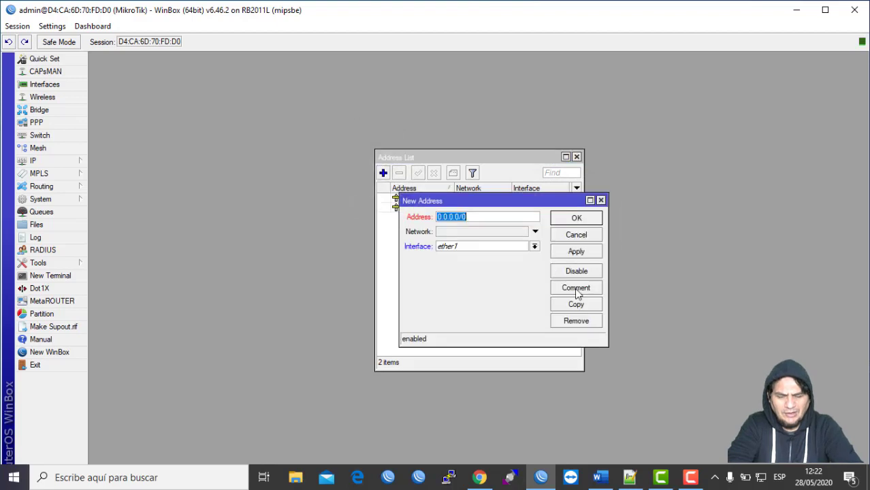
{"action": "type", "text": "192.168.5.1"}
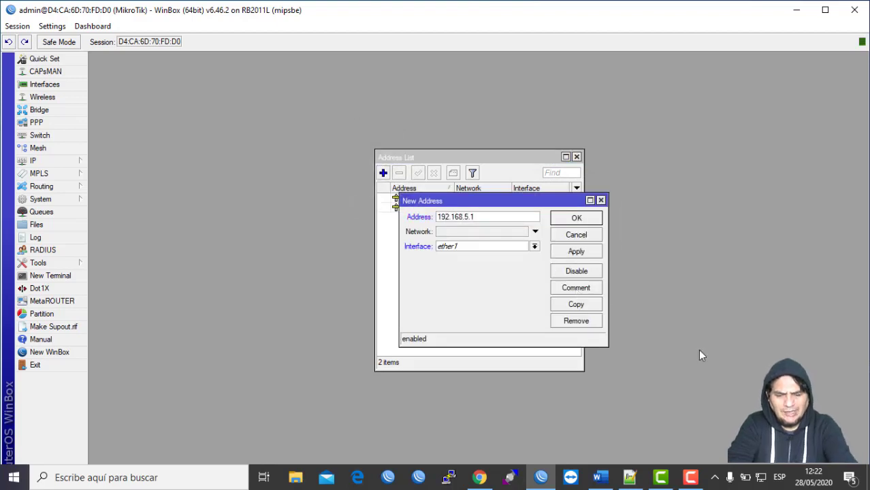
{"action": "type", "text": "/24"}
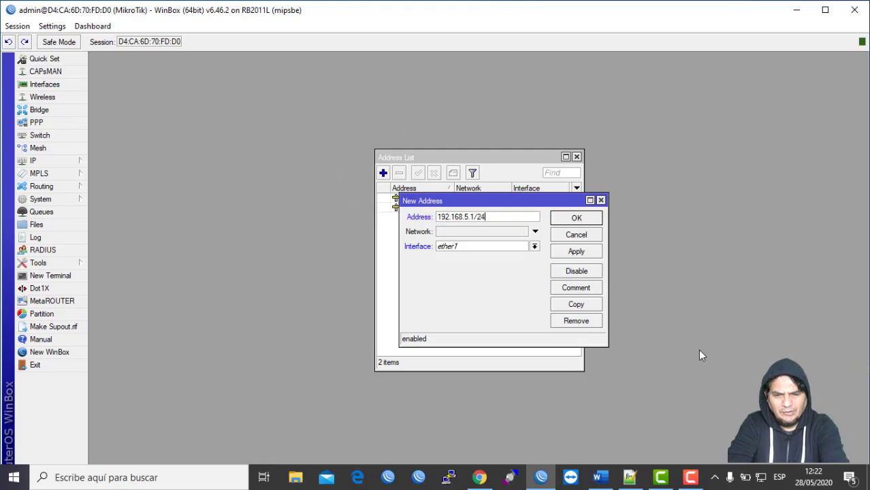
{"action": "left_click", "coordinate": [525, 248]}
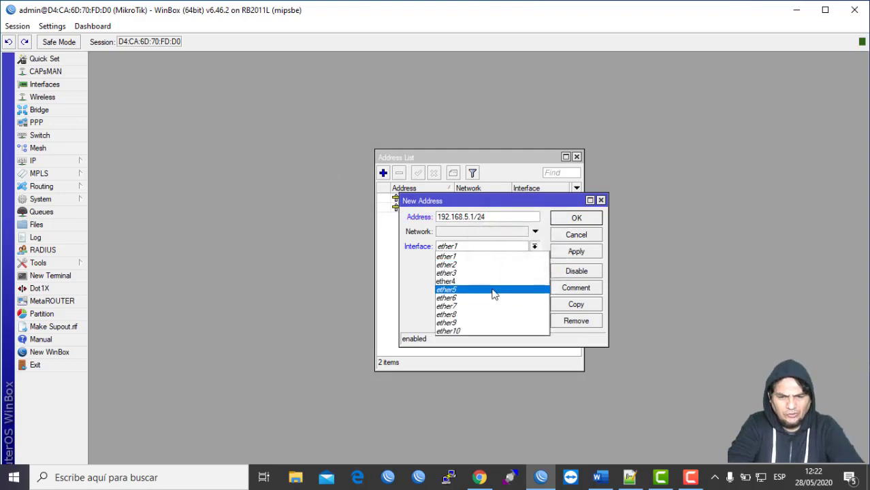
{"action": "left_click", "coordinate": [494, 292]}
{"action": "left_click", "coordinate": [586, 219]}
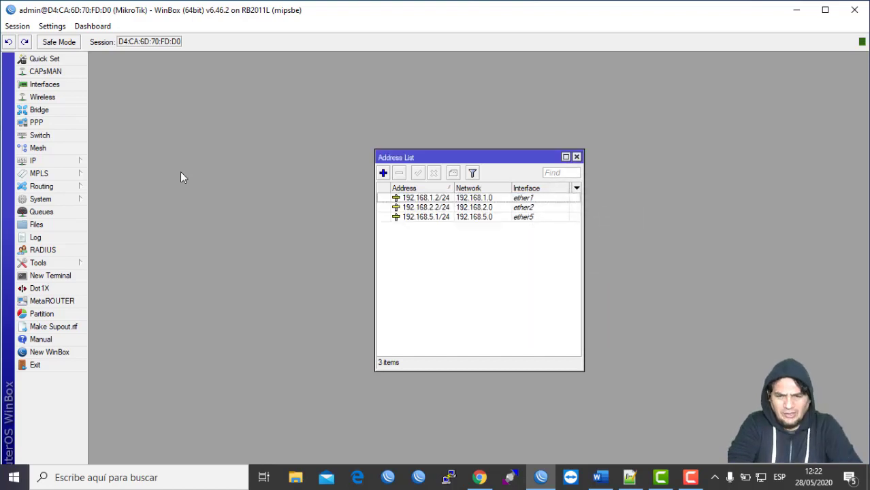
{"action": "key", "text": "Escape"}
Create a firewall NAT rule in the srcnat chain with out interface ether1 and the masquerade action.
{"action": "left_click", "coordinate": [66, 163]}
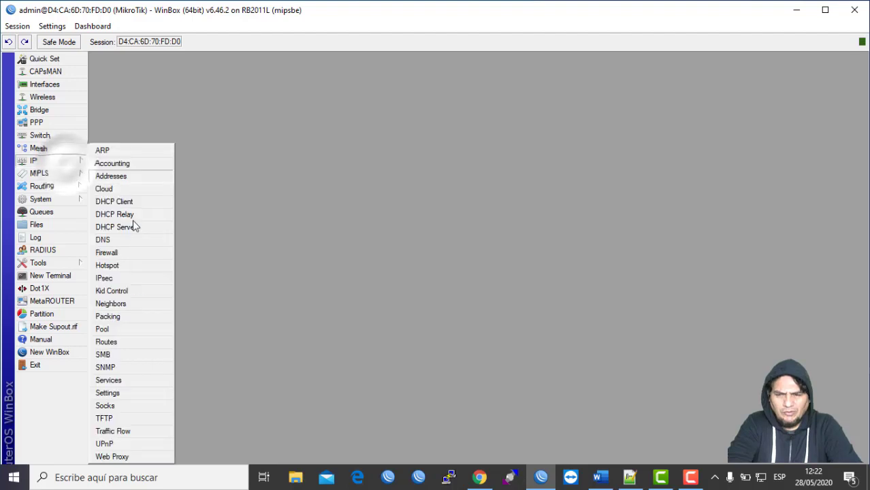
{"action": "left_click", "coordinate": [130, 254]}
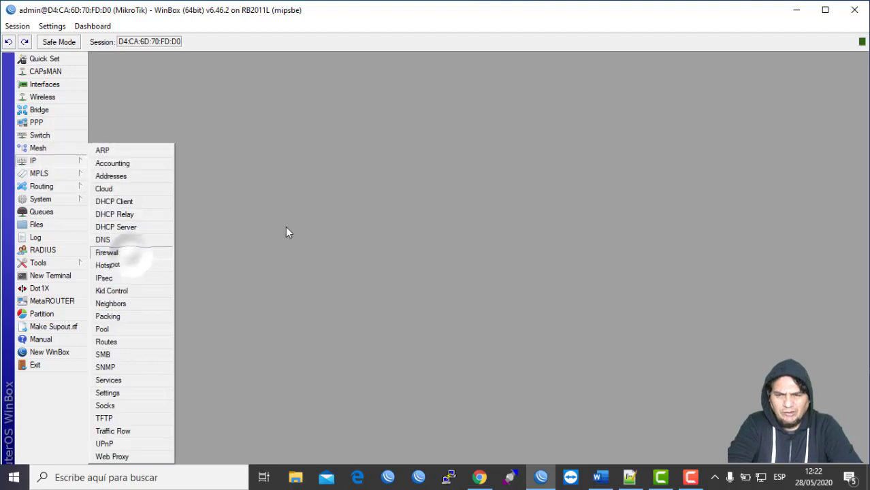
{"action": "left_click", "coordinate": [146, 100]}
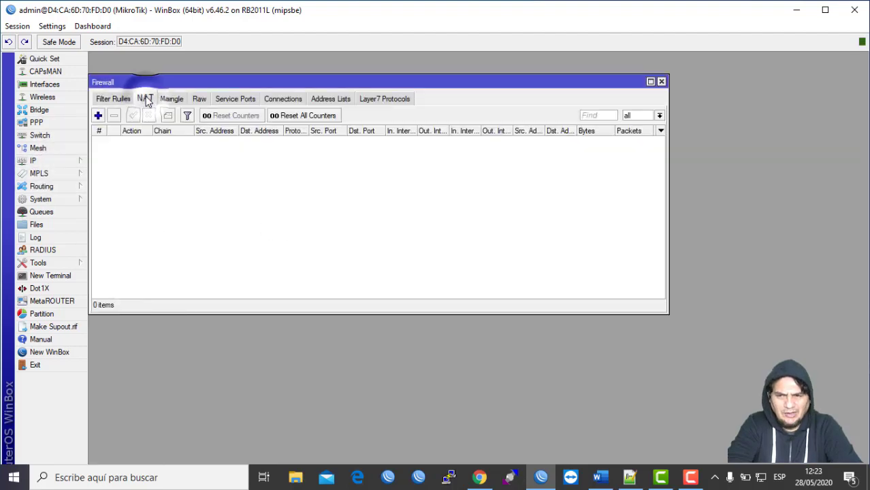
{"action": "left_click", "coordinate": [98, 115]}
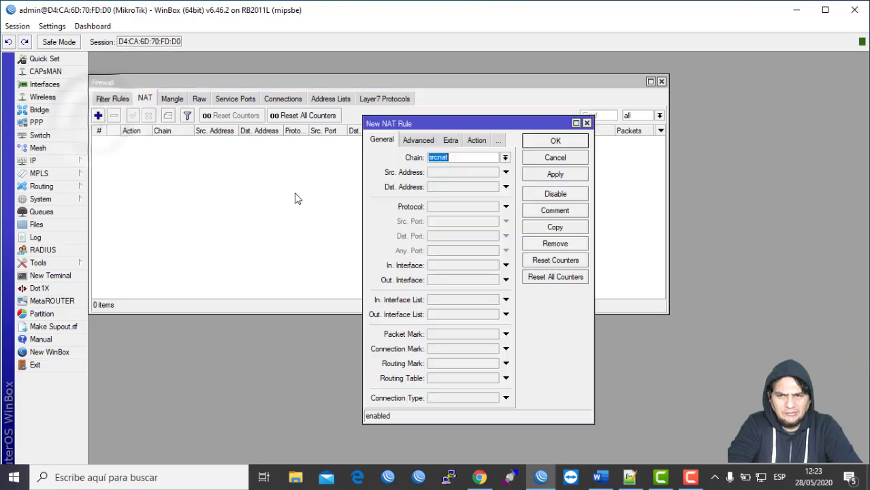
{"action": "left_click", "coordinate": [439, 283]}
{"action": "left_click", "coordinate": [449, 285]}
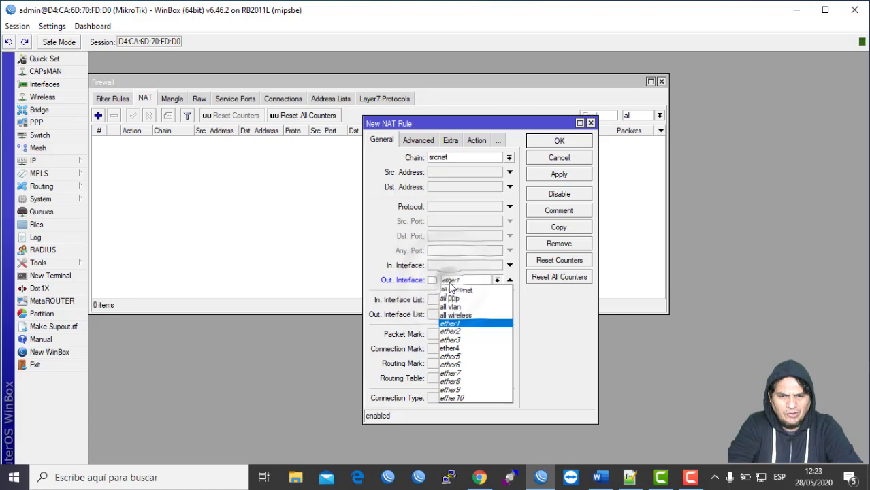
{"action": "left_click", "coordinate": [450, 281]}
{"action": "left_click", "coordinate": [477, 140]}
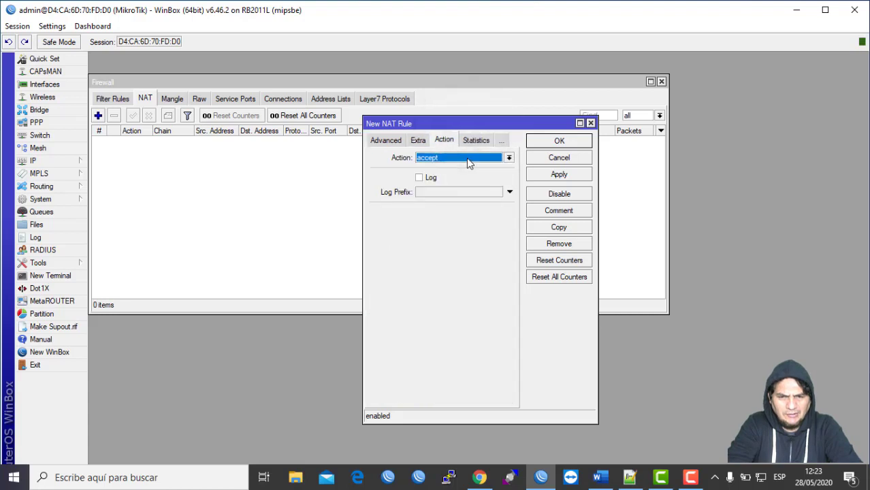
{"action": "left_click", "coordinate": [467, 159]}
{"action": "left_click", "coordinate": [447, 218]}
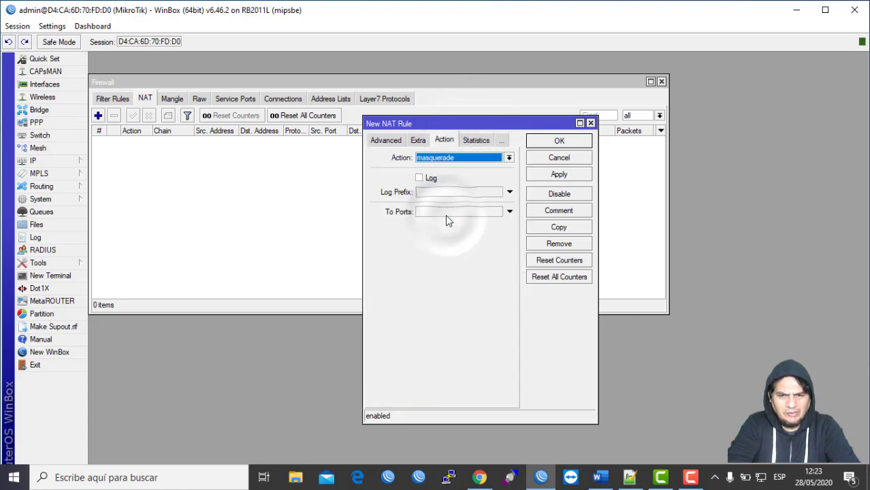
{"action": "key", "text": "Return"}
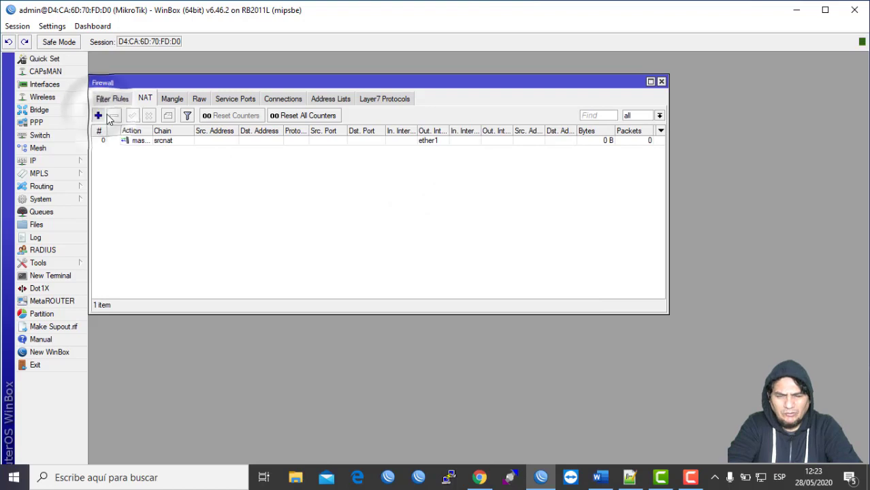
Create a second srcnat NAT rule with out interface ether2 and the masquerade action.
{"action": "left_click", "coordinate": [98, 115]}
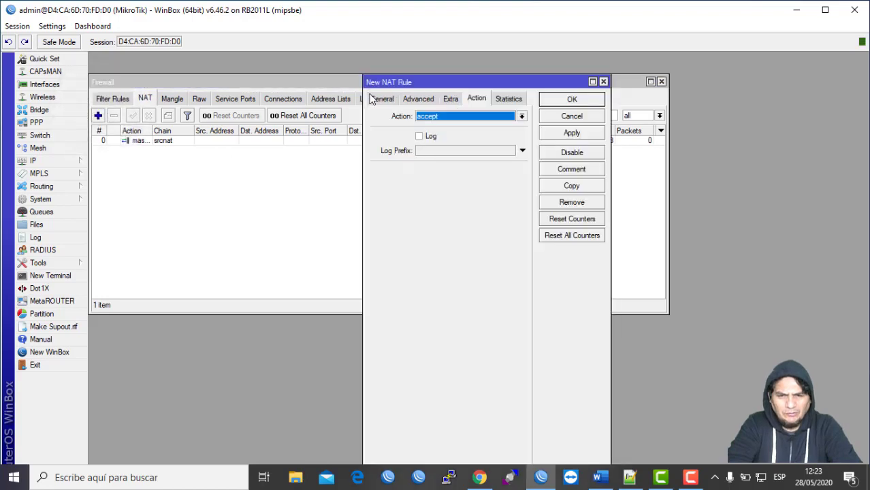
{"action": "left_click", "coordinate": [372, 100]}
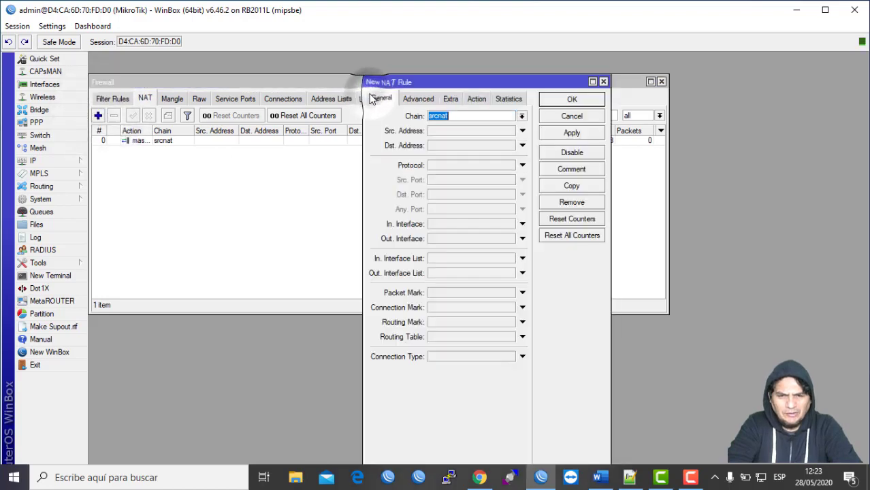
{"action": "left_click", "coordinate": [462, 240]}
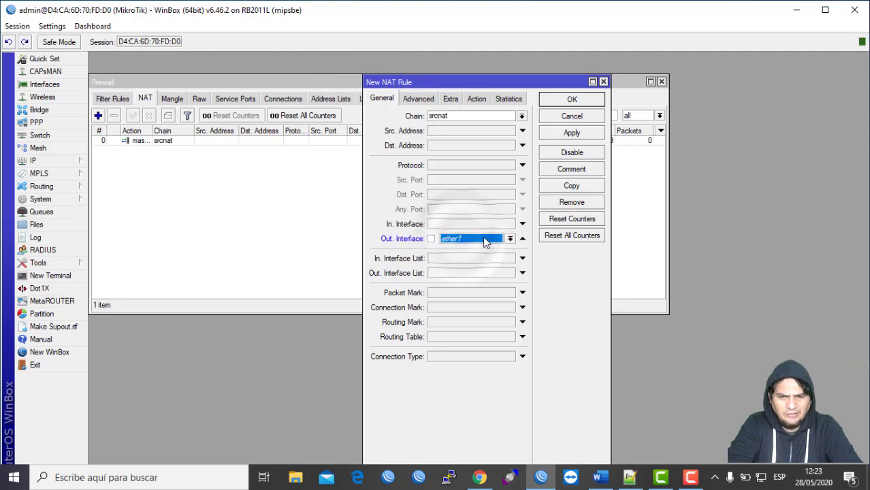
{"action": "left_click", "coordinate": [452, 290]}
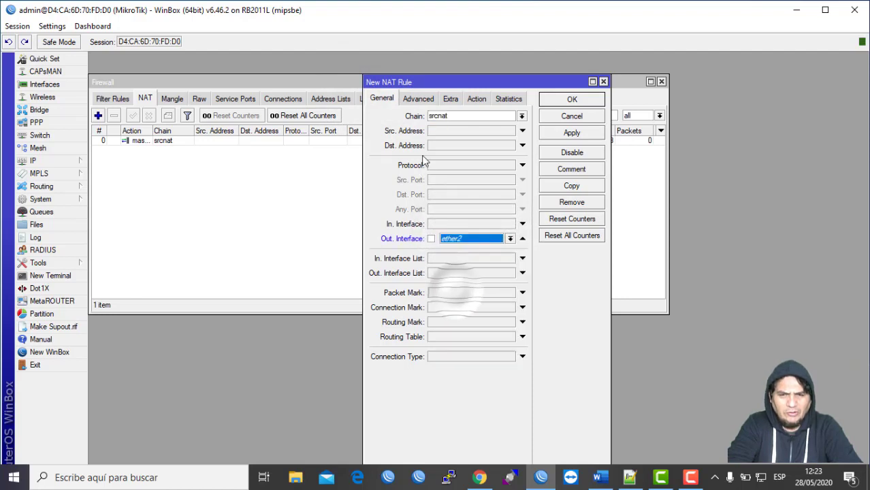
{"action": "left_click", "coordinate": [477, 99]}
{"action": "left_click", "coordinate": [481, 117]}
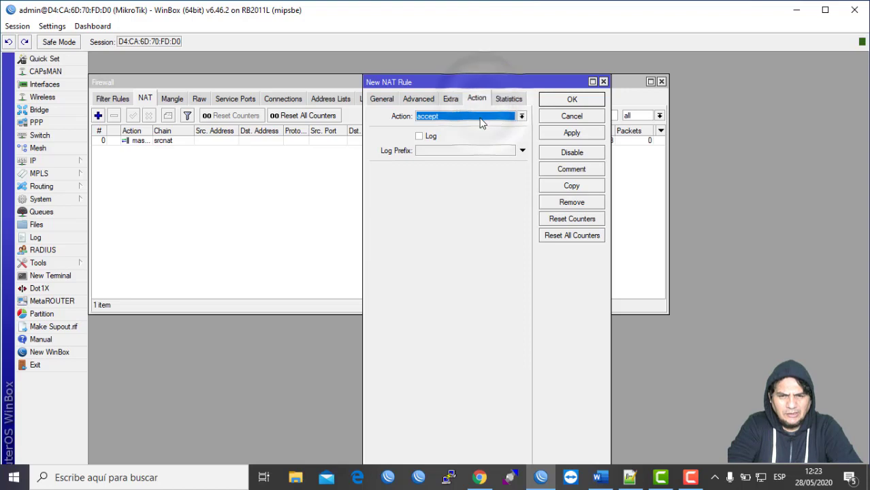
{"action": "left_click", "coordinate": [463, 177]}
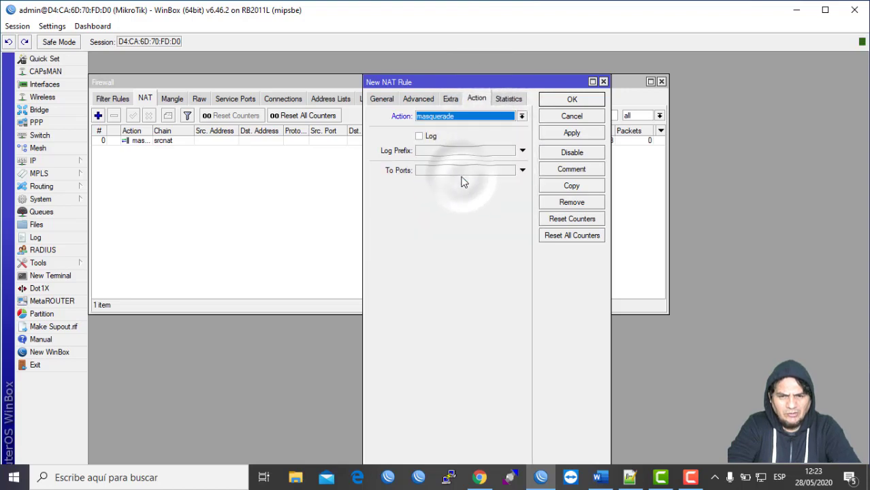
{"action": "key", "text": "Return"}
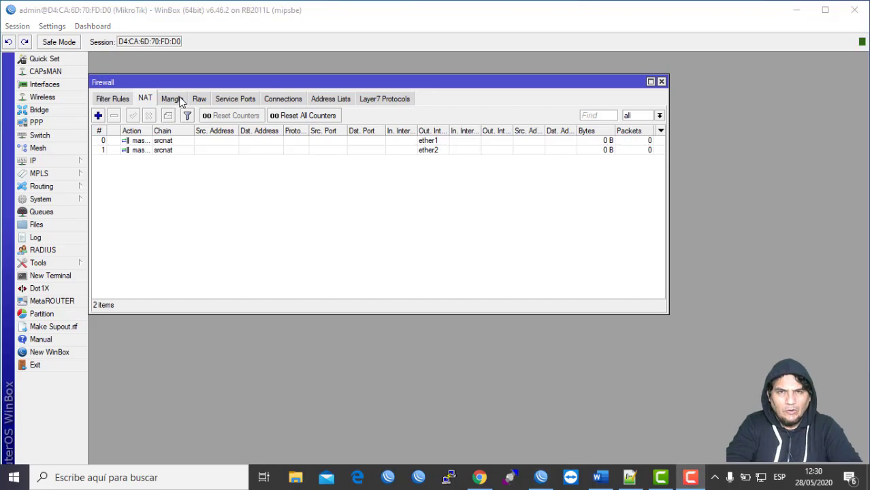
Set the router's DNS servers to 8.8.8.8 and 8.8.4.4 and apply the settings.
{"action": "left_click", "coordinate": [68, 161]}
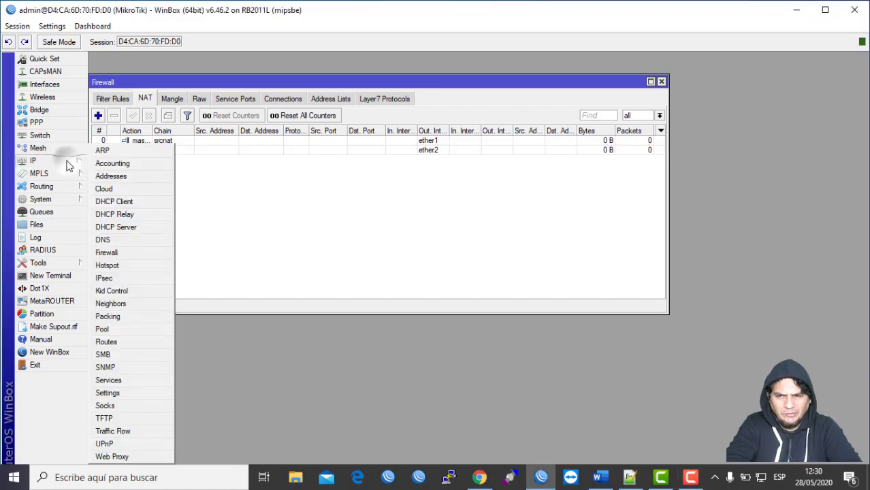
{"action": "left_click", "coordinate": [132, 240]}
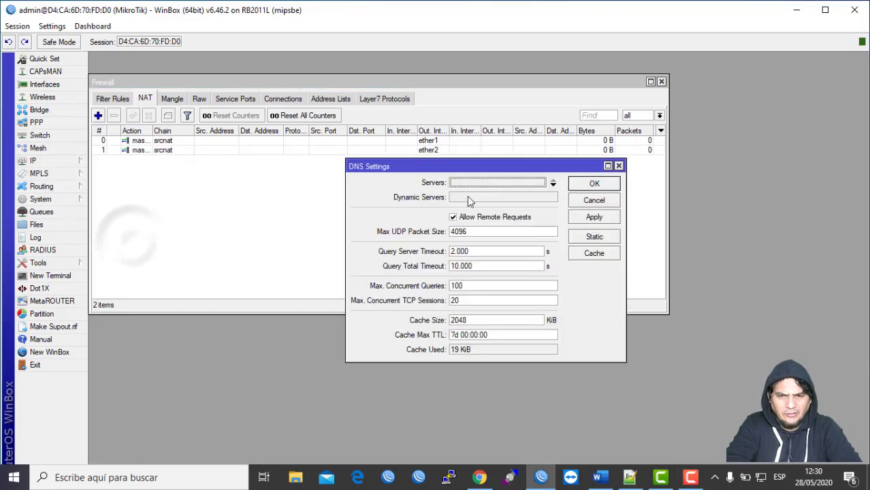
{"action": "left_click", "coordinate": [517, 184]}
{"action": "type", "text": "8.8.8.8"}
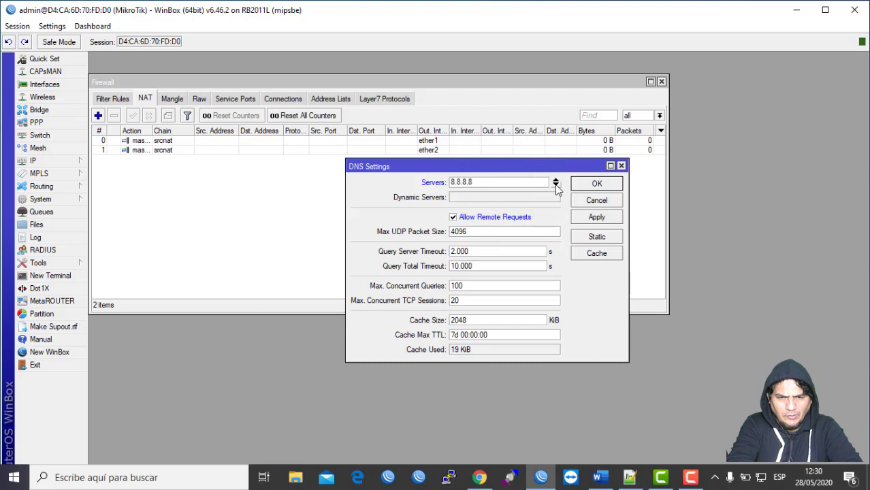
{"action": "left_click", "coordinate": [556, 184]}
{"action": "type", "text": "8.8.4.4"}
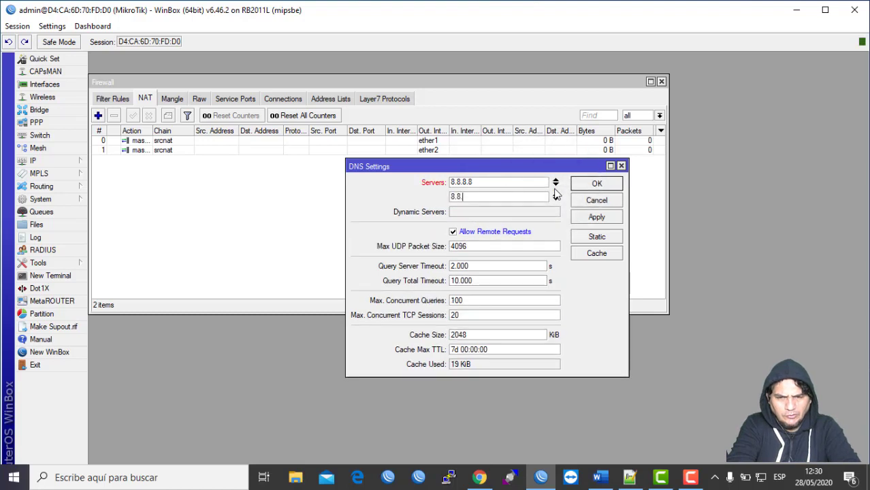
{"action": "left_click", "coordinate": [604, 185]}
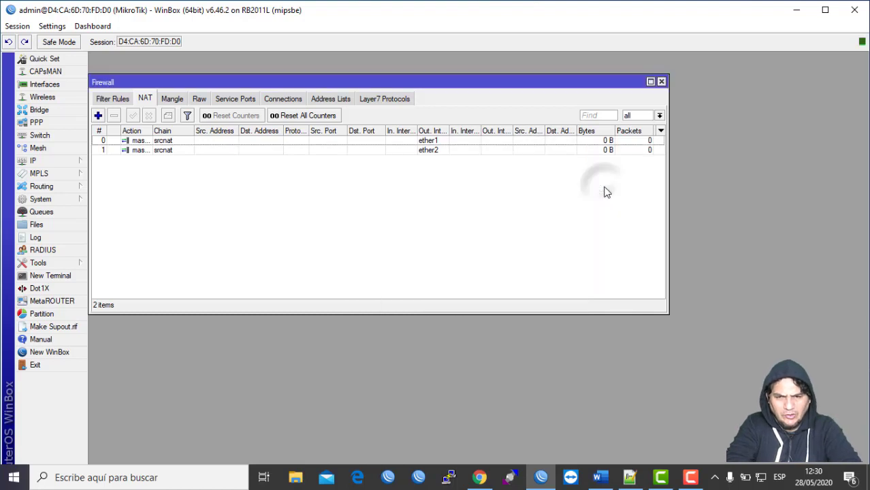
Create a prerouting mangle rule accepting traffic to destination 192.168.1.0/24 from in interface ether5, and widen the rule list's destination address column.
{"action": "left_click", "coordinate": [173, 100]}
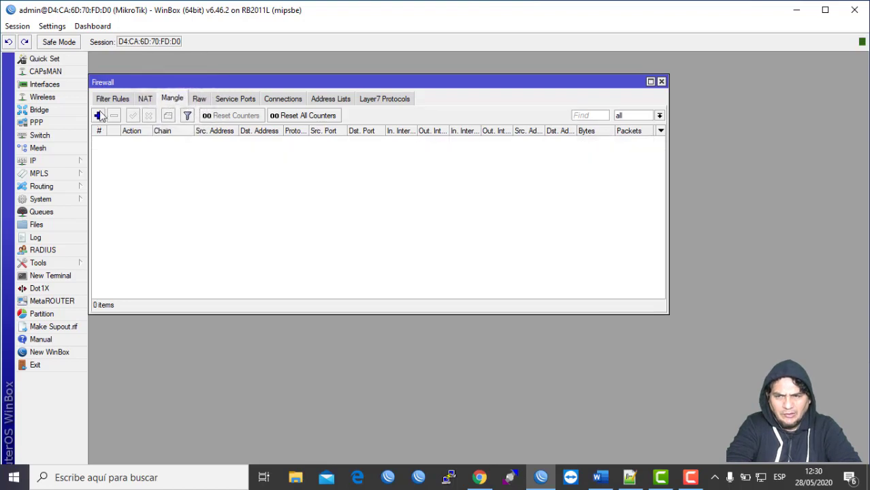
{"action": "left_click", "coordinate": [99, 116]}
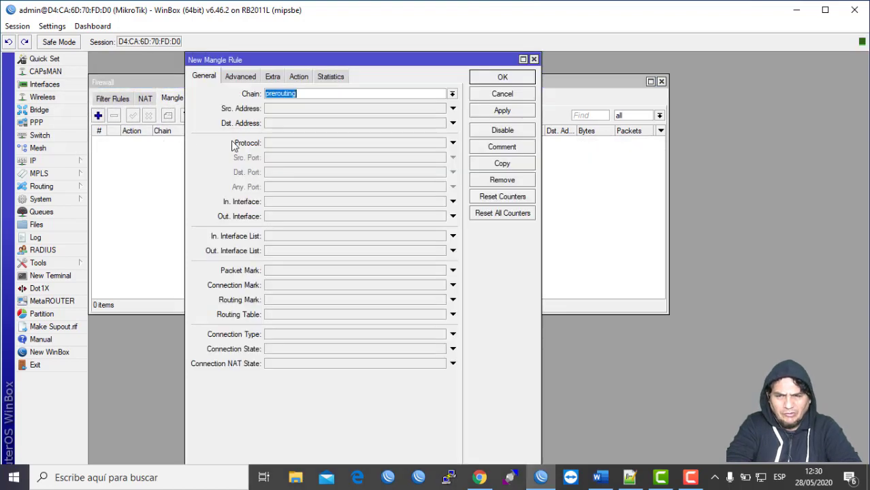
{"action": "left_click", "coordinate": [314, 123]}
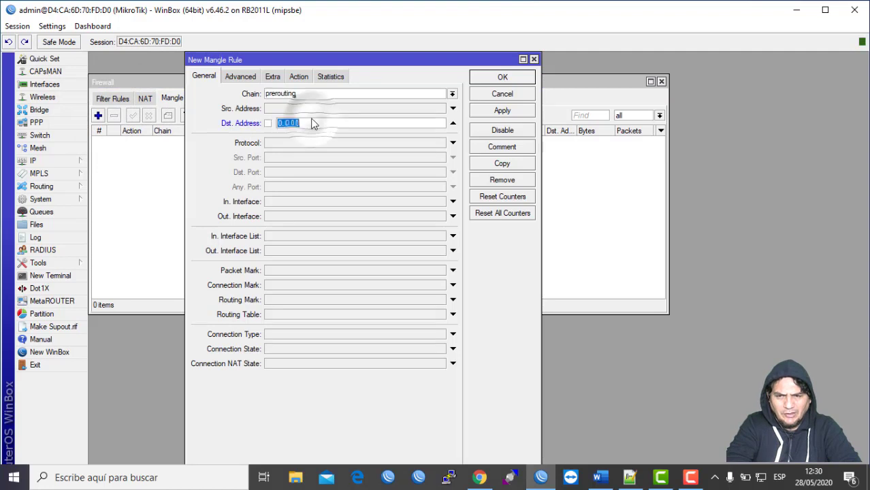
{"action": "type", "text": "192.168.1.0/24"}
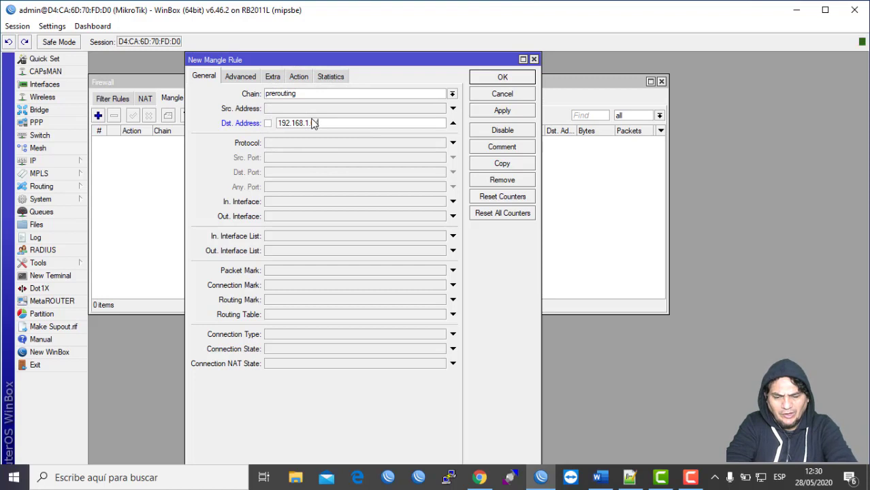
{"action": "left_click", "coordinate": [335, 204]}
{"action": "left_click", "coordinate": [335, 205]}
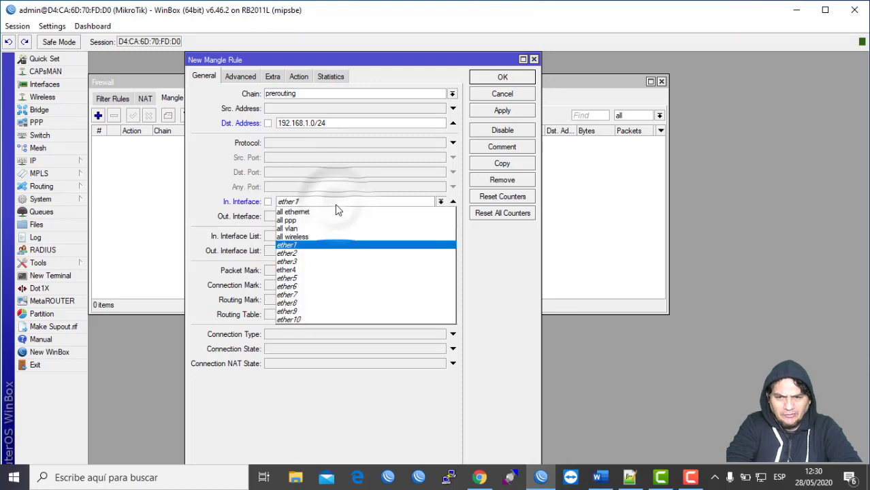
{"action": "left_click", "coordinate": [298, 279]}
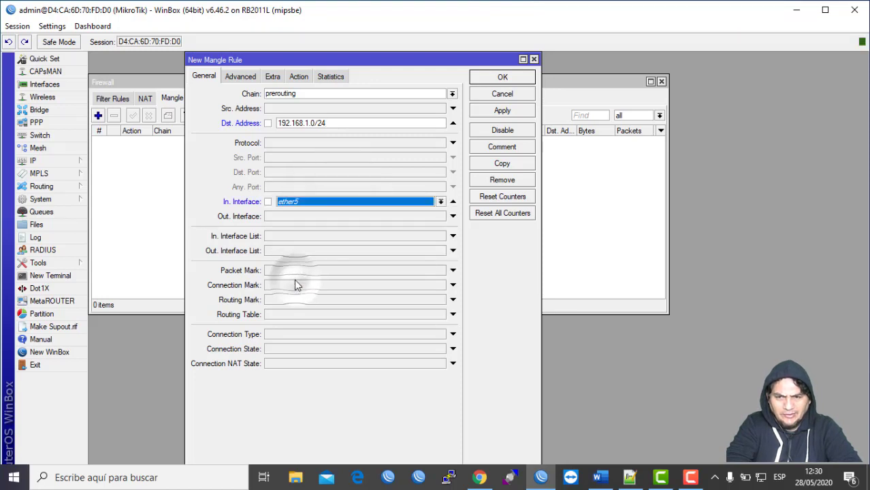
{"action": "left_click", "coordinate": [303, 80]}
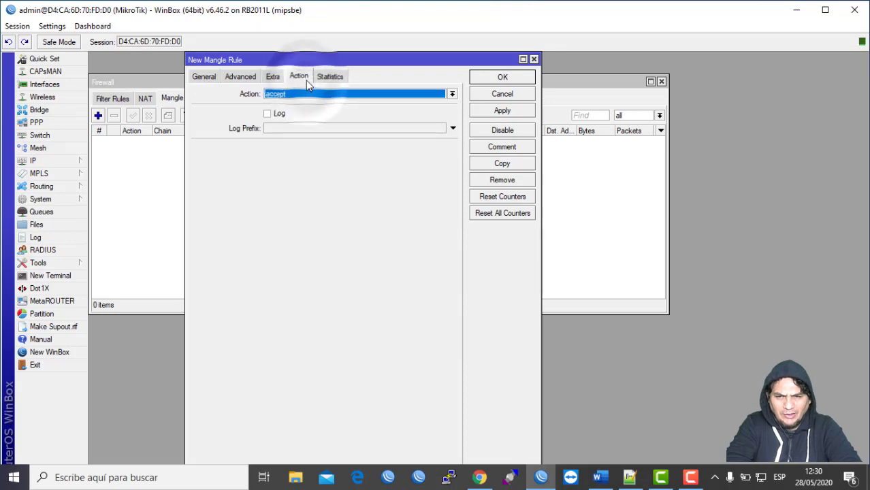
{"action": "left_click", "coordinate": [502, 77]}
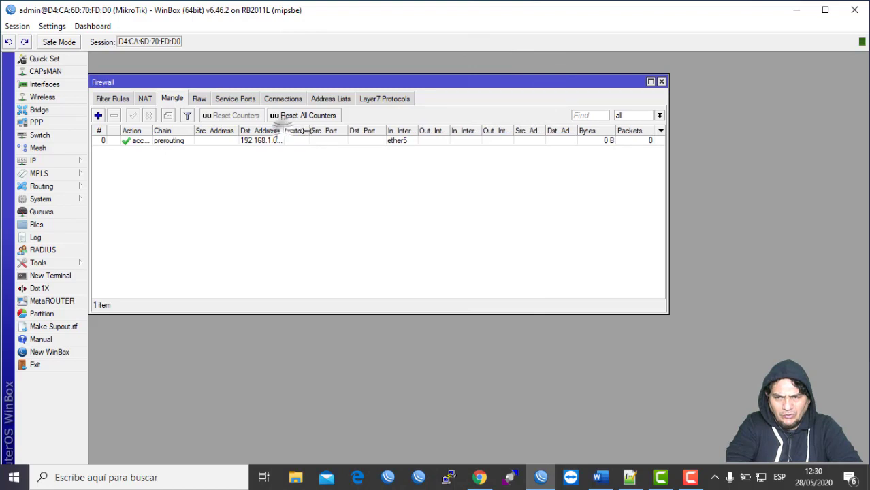
{"action": "left_click_drag", "start_coordinate": [282, 130], "coordinate": [317, 130]}
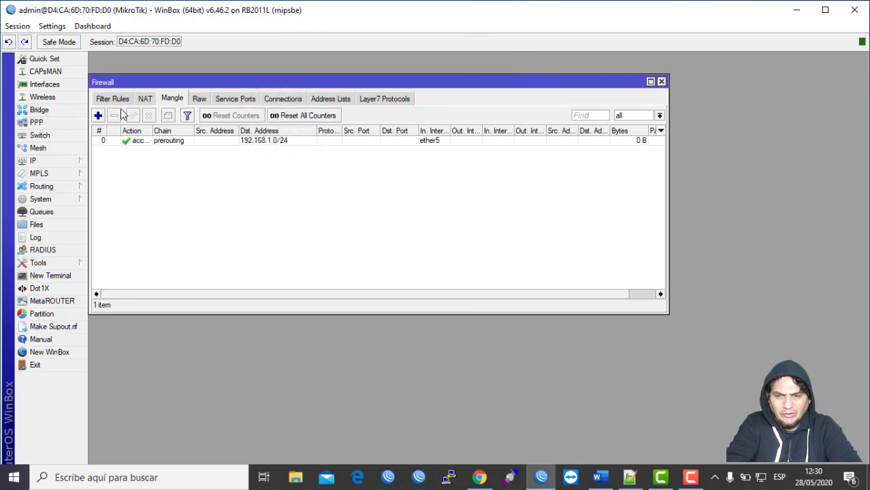
Copy the 192.168.1.0/24 mangle rule and set the copy's destination address to 192.168.2.0/24, keeping the accept action.
{"action": "double_click", "coordinate": [156, 141]}
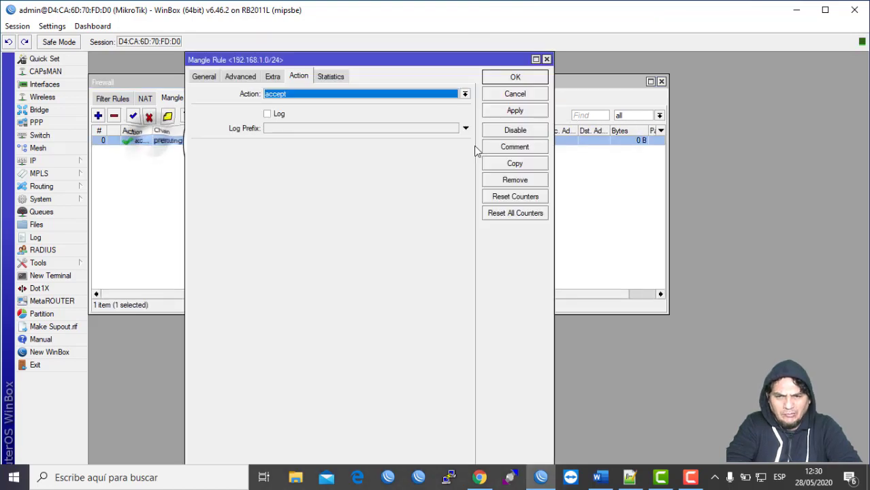
{"action": "left_click", "coordinate": [545, 164]}
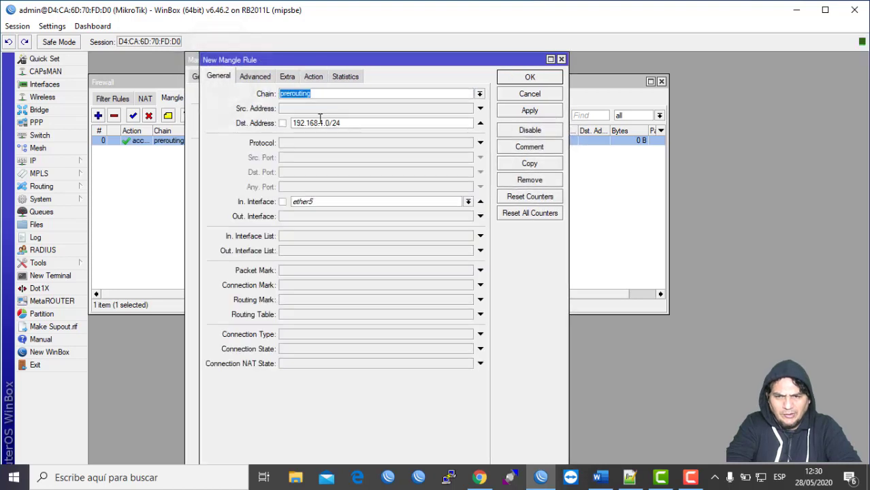
{"action": "left_click", "coordinate": [323, 123]}
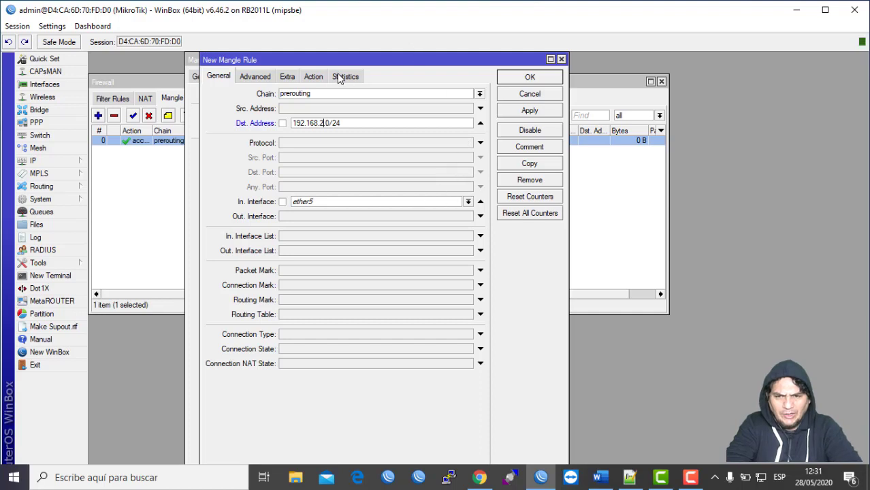
{"action": "left_click", "coordinate": [313, 77]}
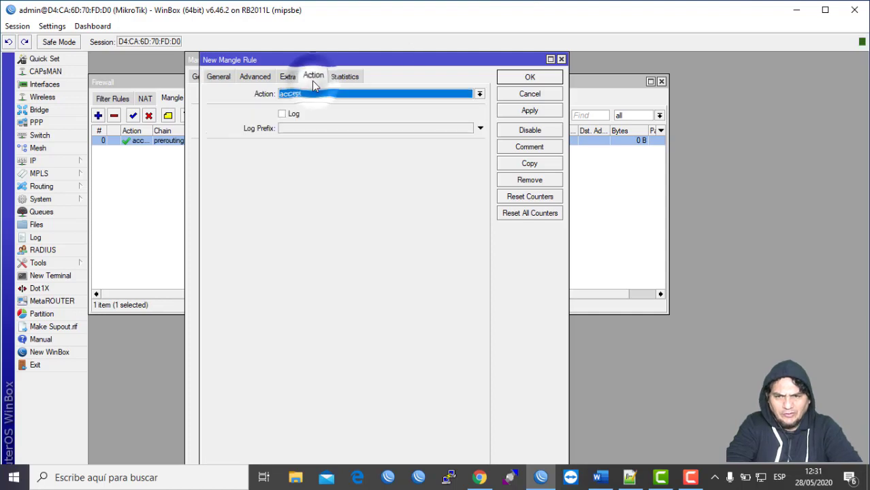
{"action": "left_click", "coordinate": [528, 77]}
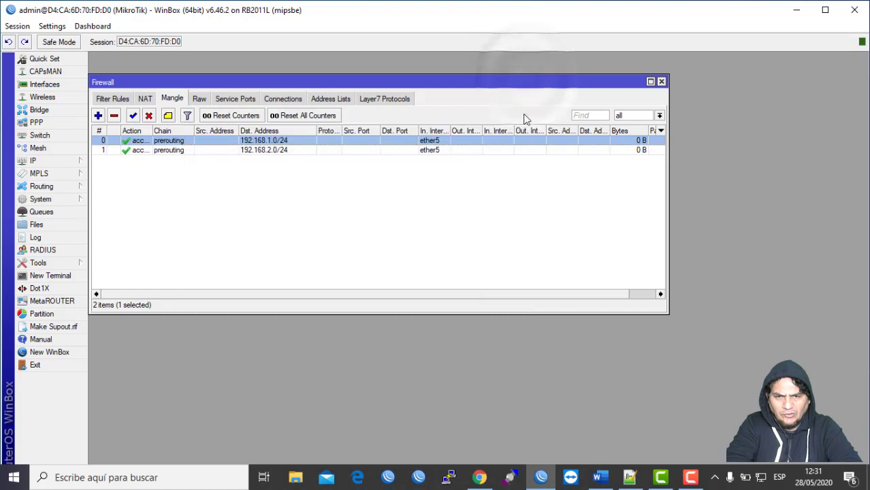
{"action": "left_click", "coordinate": [212, 151]}
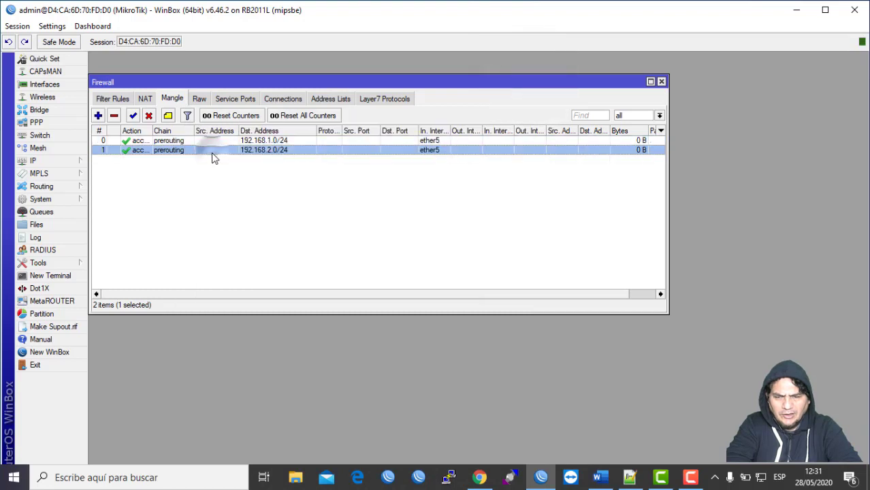
{"action": "left_click", "coordinate": [218, 189]}
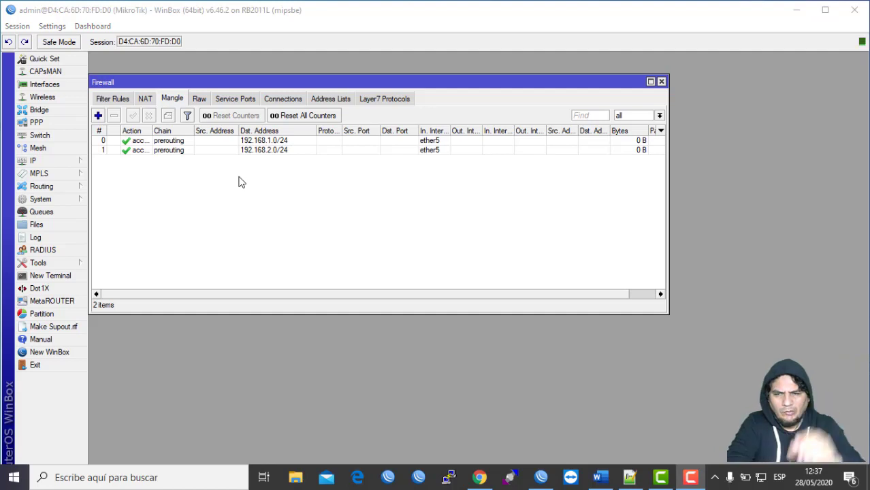
Start a new prerouting mangle rule matching in interface ether1 and connection mark no-mark.
{"action": "left_click", "coordinate": [98, 119]}
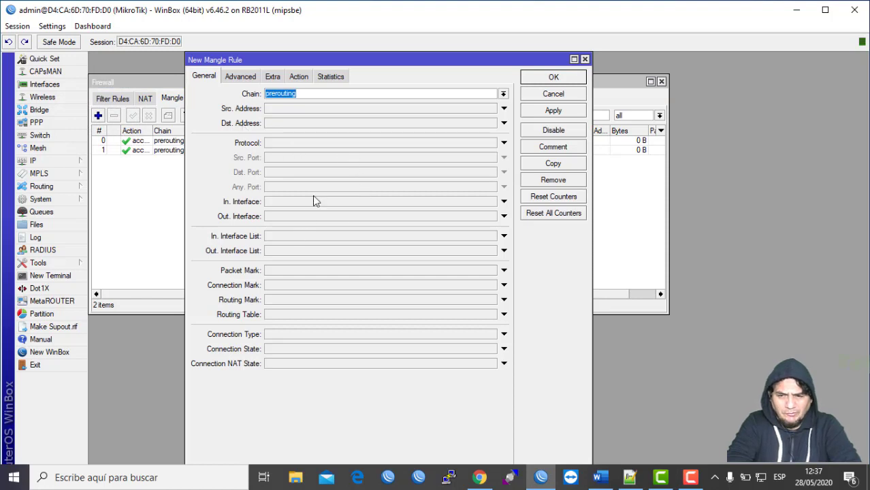
{"action": "left_click", "coordinate": [293, 203]}
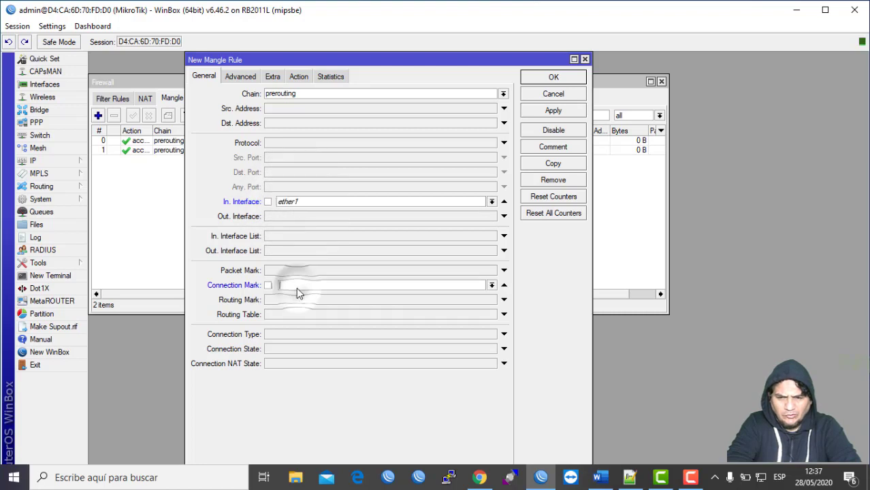
{"action": "left_click", "coordinate": [492, 285]}
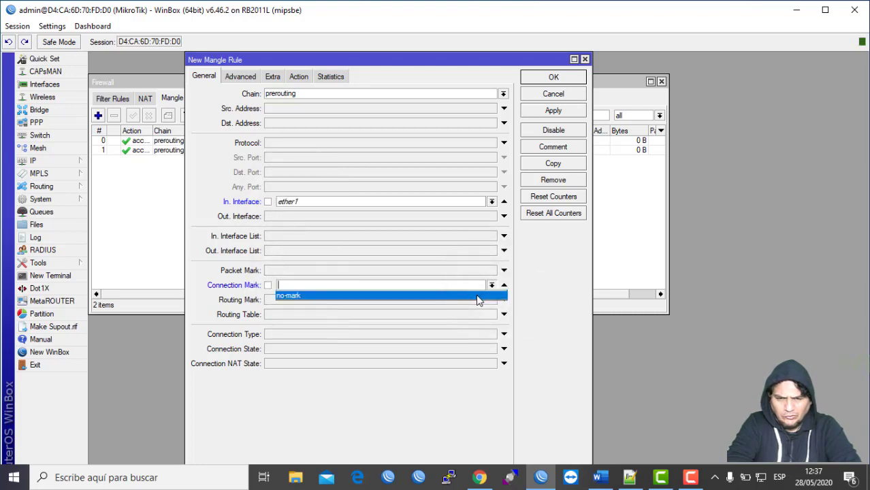
{"action": "left_click", "coordinate": [478, 295]}
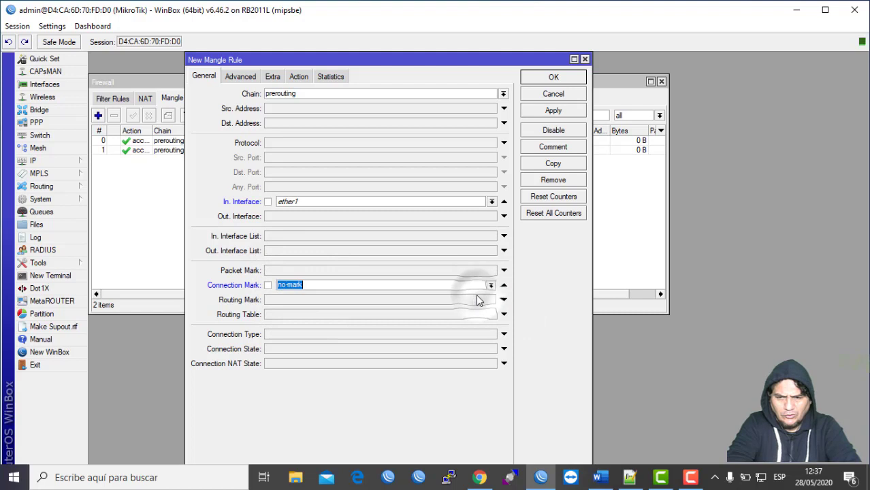
Set the ether1 rule's action to mark connection, enter a new connection mark name for ISP1, and save the rule.
{"action": "left_click", "coordinate": [303, 76]}
{"action": "left_click", "coordinate": [301, 91]}
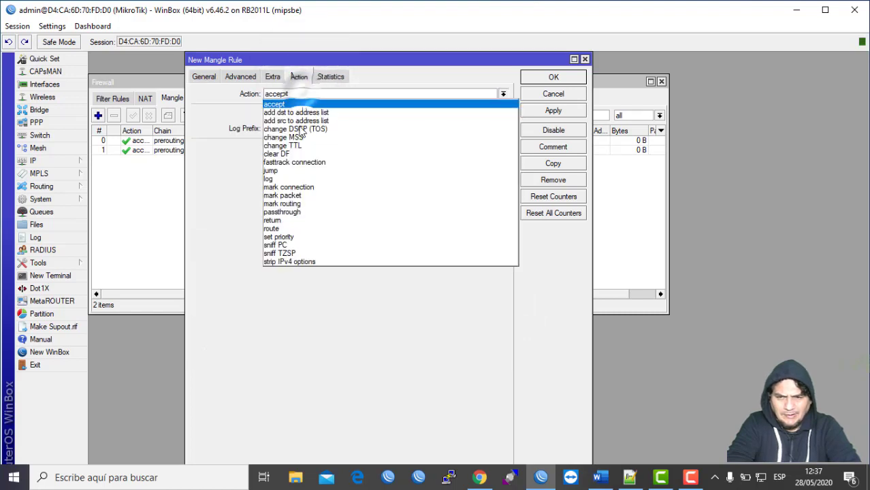
{"action": "left_click", "coordinate": [291, 186]}
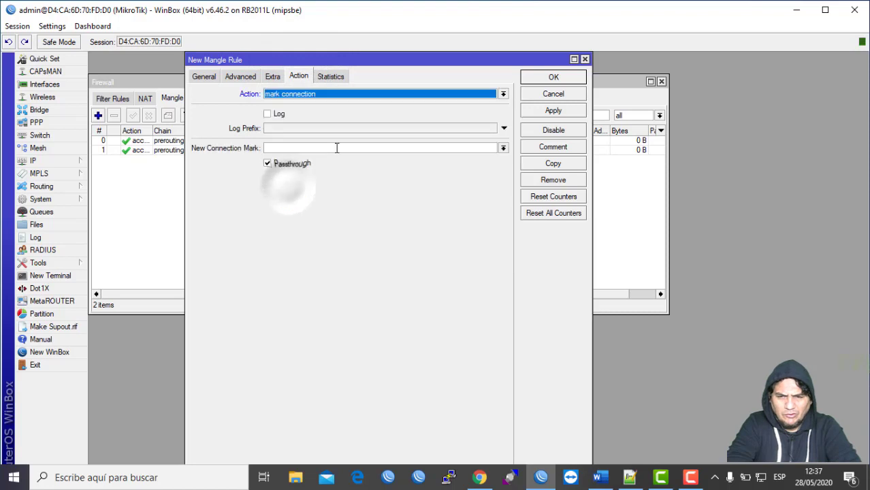
{"action": "left_click", "coordinate": [337, 147]}
{"action": "type", "text": "IS"}
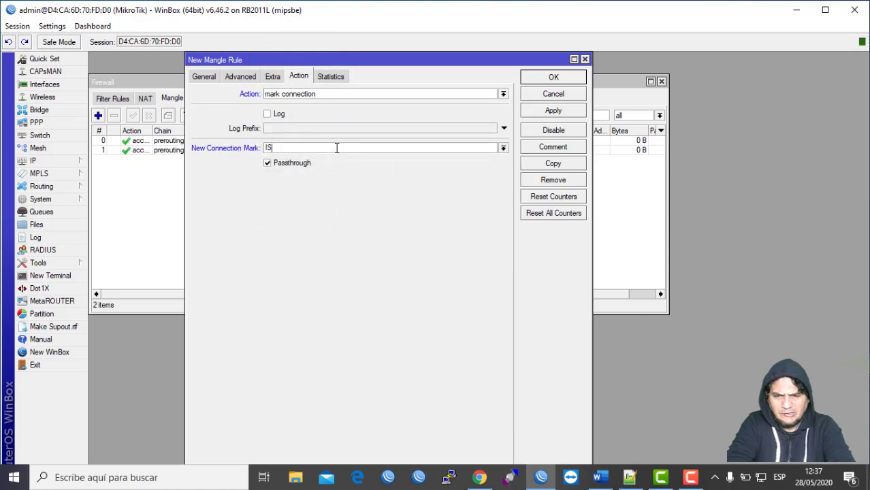
{"action": "type", "text": "P1"}
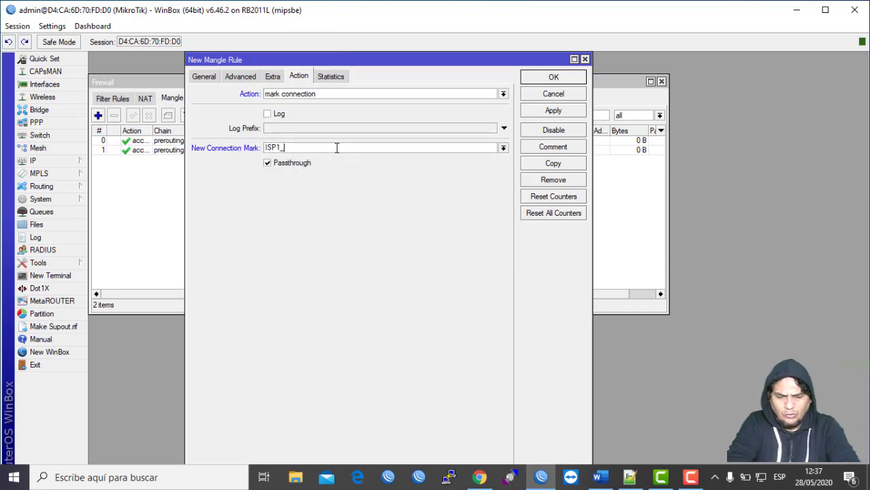
{"action": "type", "text": "_comm"}
{"action": "key", "text": "BackSpace"}
{"action": "key", "text": "BackSpace"}
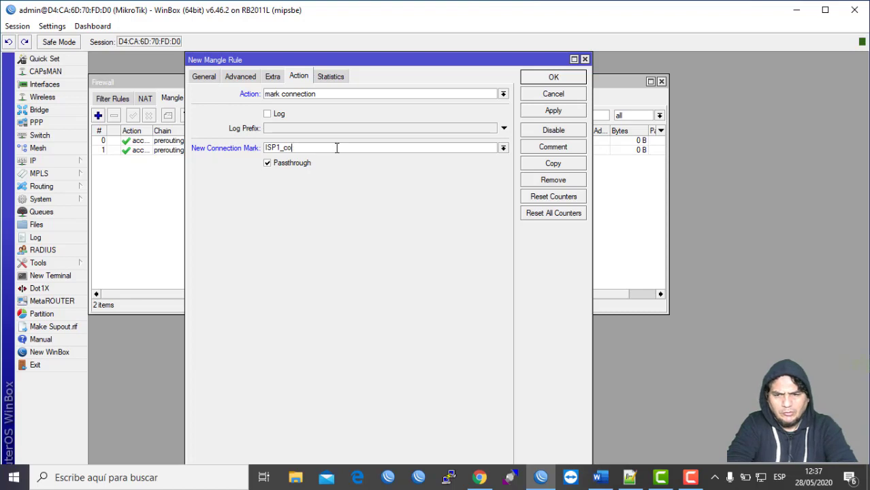
{"action": "left_click", "coordinate": [554, 78]}
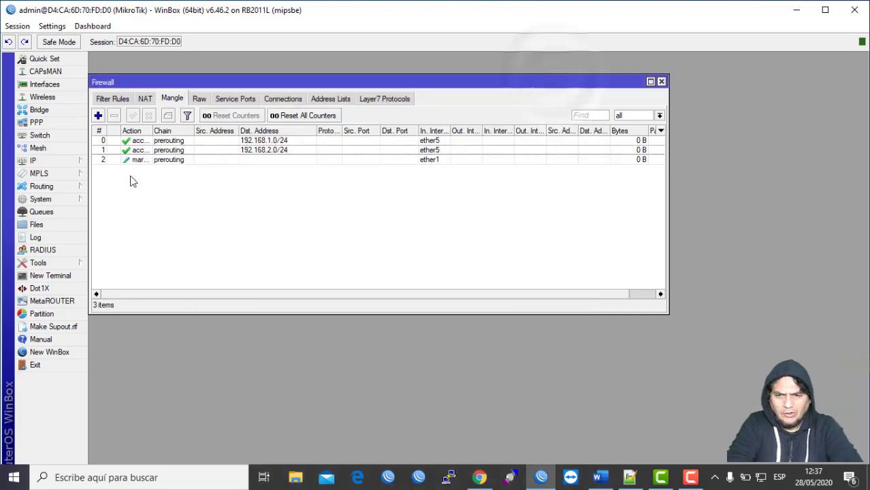
Start a new prerouting mangle rule matching in interface ether2 and connection mark no-mark.
{"action": "left_click", "coordinate": [98, 115]}
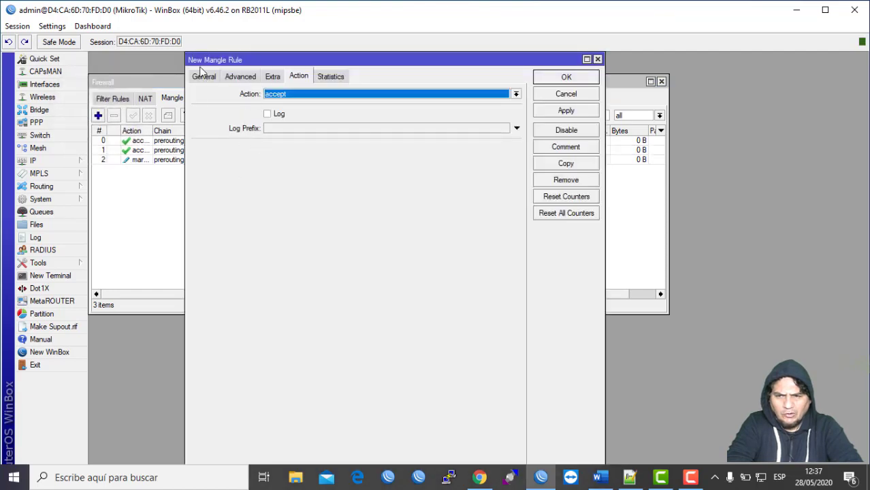
{"action": "left_click", "coordinate": [204, 77]}
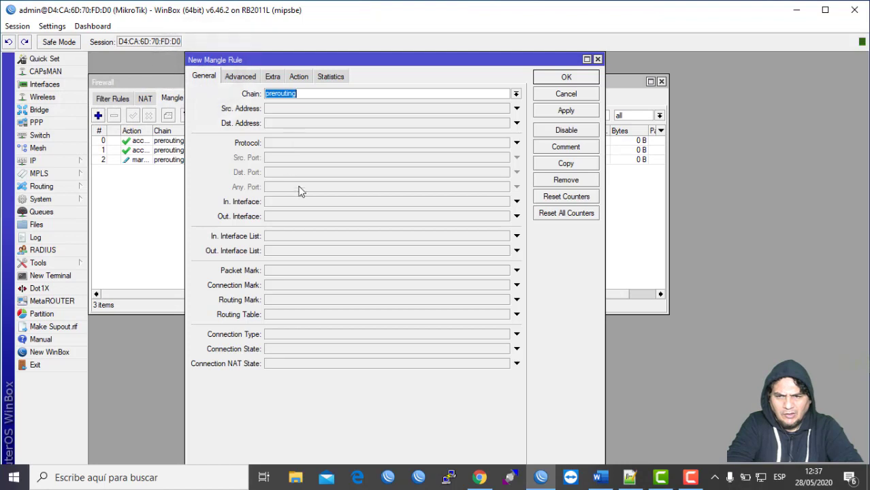
{"action": "left_click", "coordinate": [287, 203]}
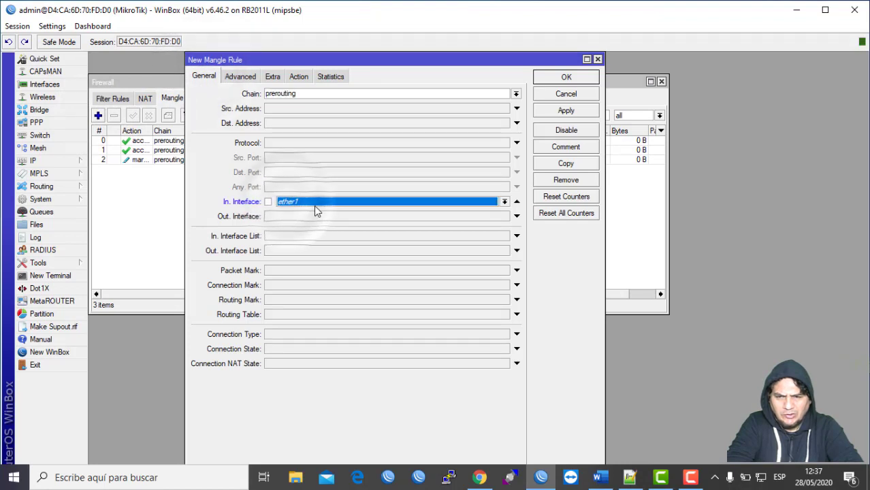
{"action": "left_click", "coordinate": [320, 203]}
{"action": "left_click", "coordinate": [305, 250]}
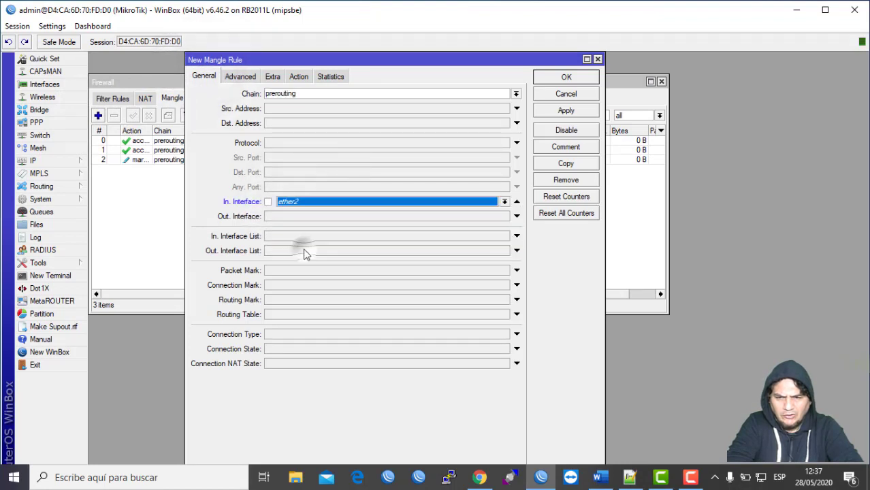
{"action": "left_click", "coordinate": [302, 286]}
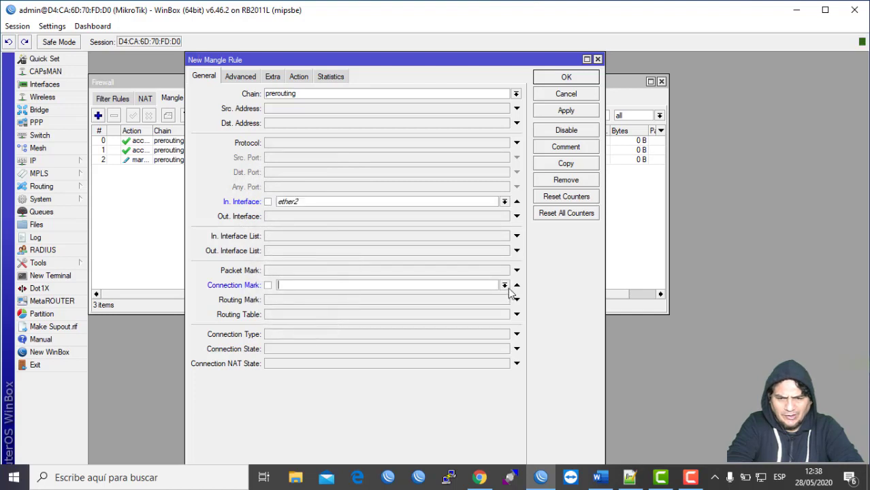
{"action": "left_click", "coordinate": [506, 286]}
{"action": "left_click", "coordinate": [477, 301]}
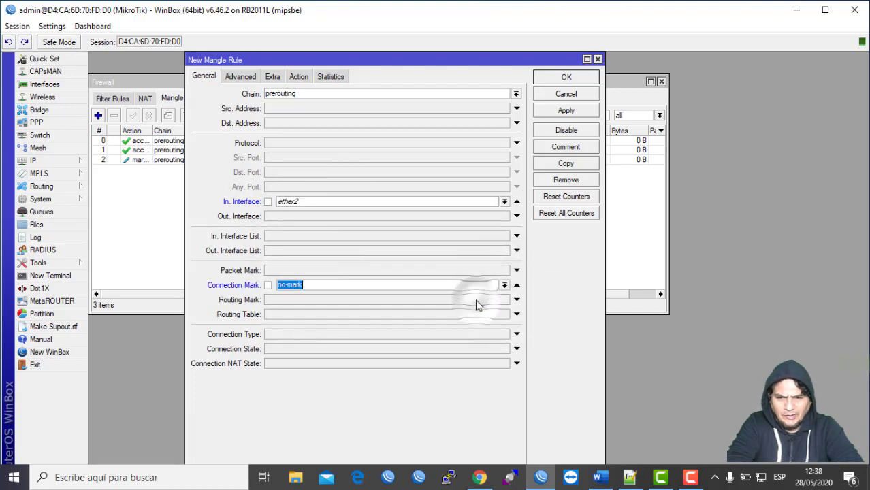
Set the ether2 rule's action to mark connection with new connection mark ISP2_conn, and save the rule.
{"action": "left_click", "coordinate": [299, 76]}
{"action": "left_click", "coordinate": [301, 94]}
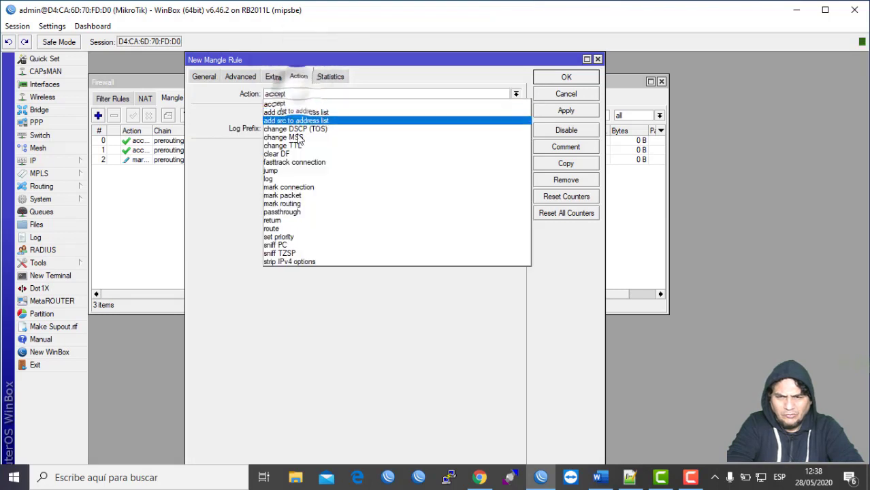
{"action": "left_click", "coordinate": [289, 187]}
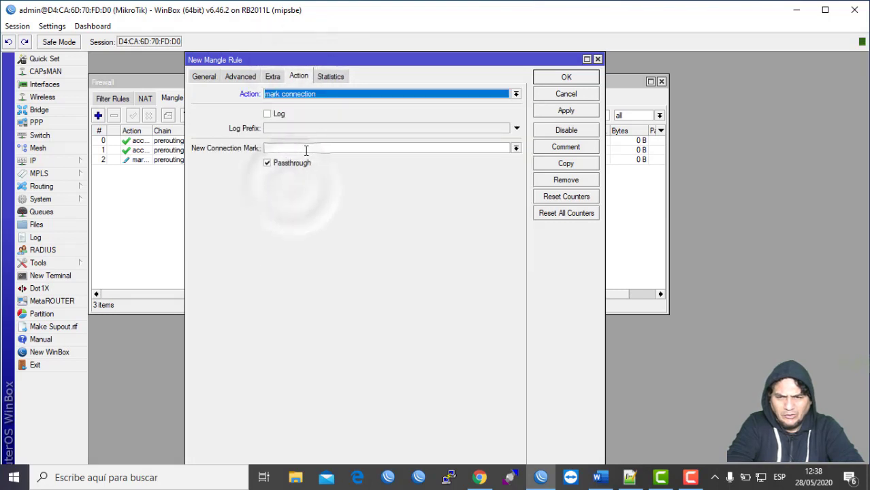
{"action": "left_click", "coordinate": [469, 144]}
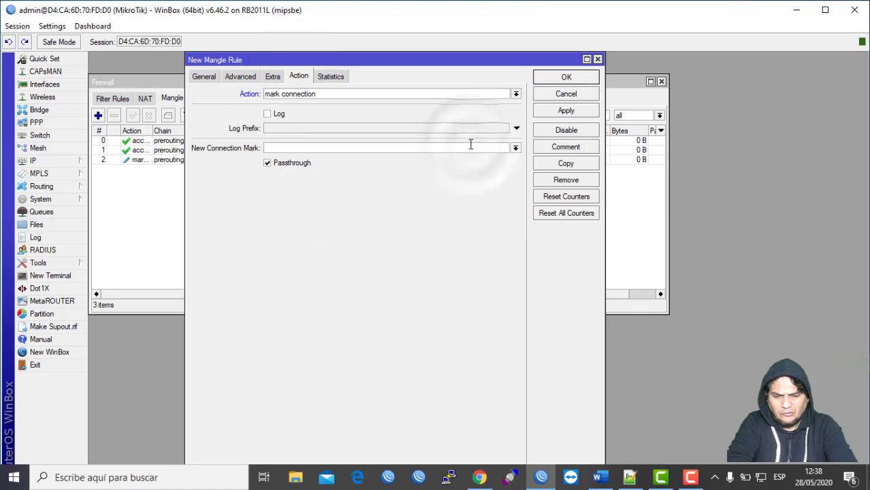
{"action": "type", "text": "ISP2_conn"}
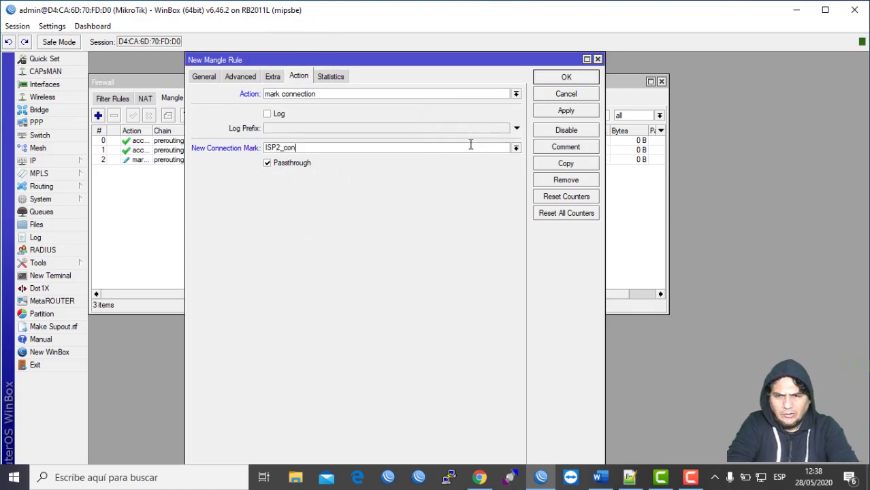
{"action": "left_click", "coordinate": [560, 76]}
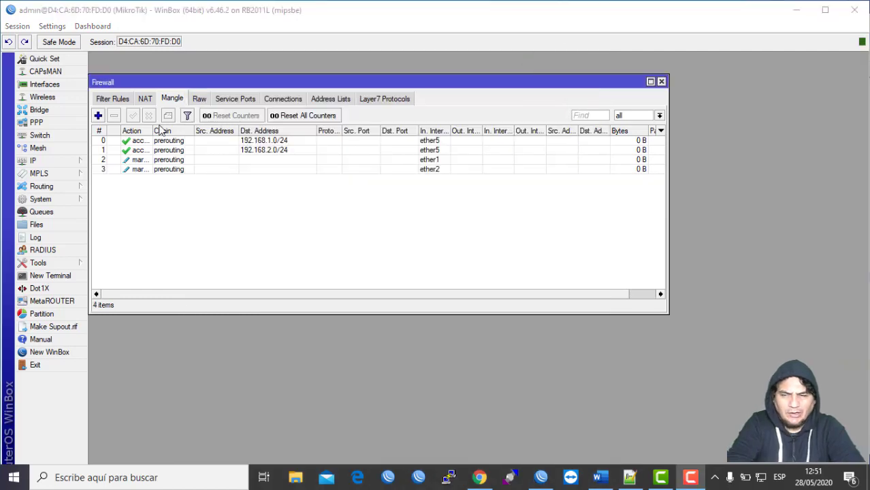
Start a new prerouting mangle rule matching in interface ether5 and connection mark no-mark.
{"action": "left_click", "coordinate": [98, 116]}
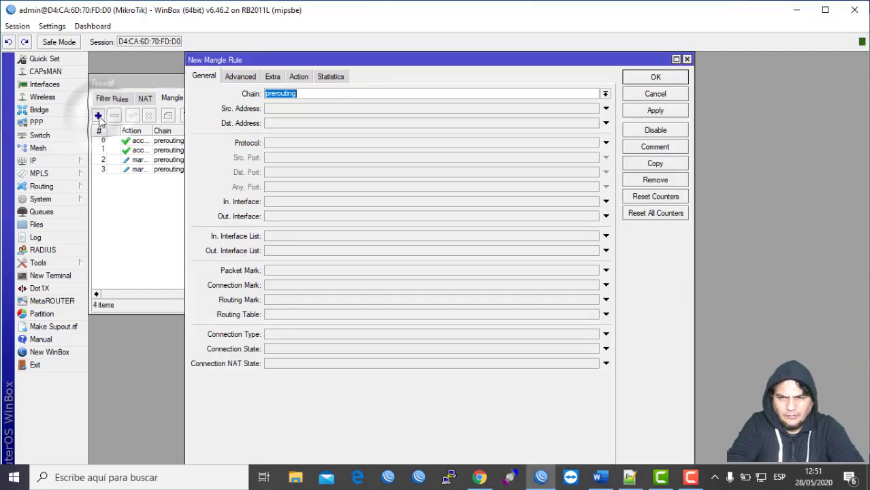
{"action": "left_click", "coordinate": [297, 203]}
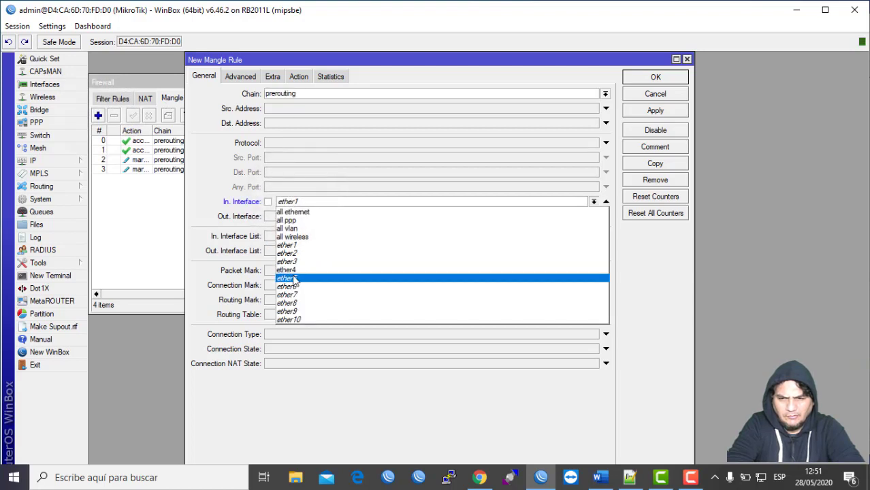
{"action": "left_click", "coordinate": [294, 279]}
{"action": "left_click", "coordinate": [293, 286]}
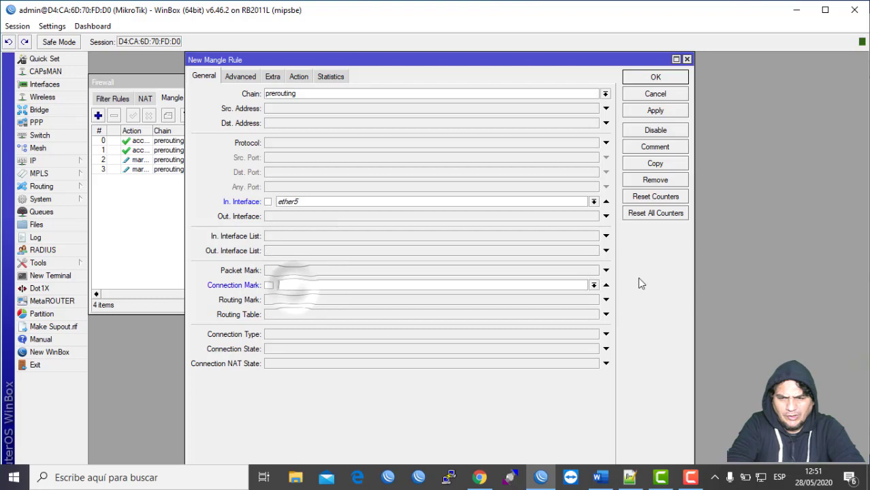
{"action": "left_click", "coordinate": [594, 285]}
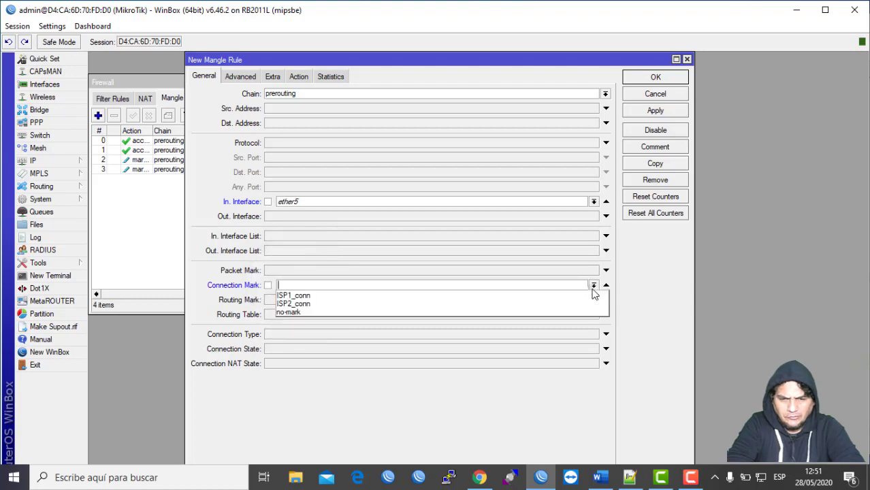
{"action": "left_click", "coordinate": [525, 313]}
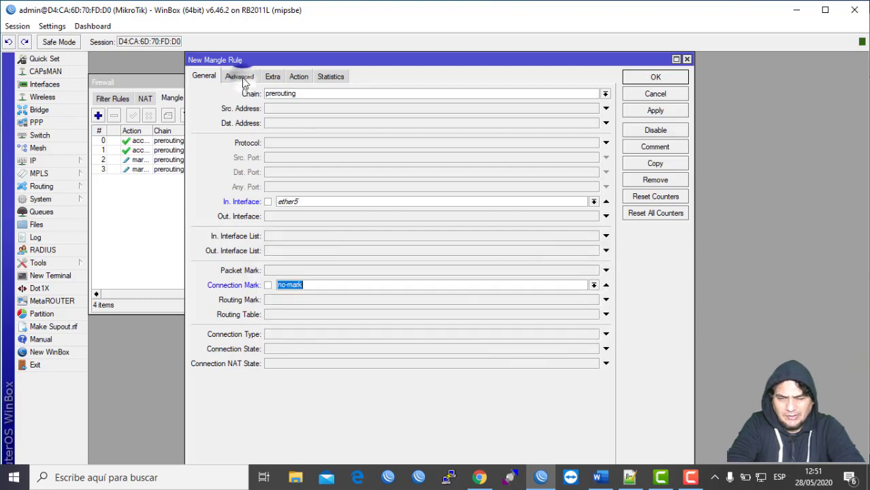
Set the ether5 rule's per connection classifier to both addresses with values 2/0.
{"action": "left_click", "coordinate": [243, 78]}
{"action": "left_click", "coordinate": [284, 191]}
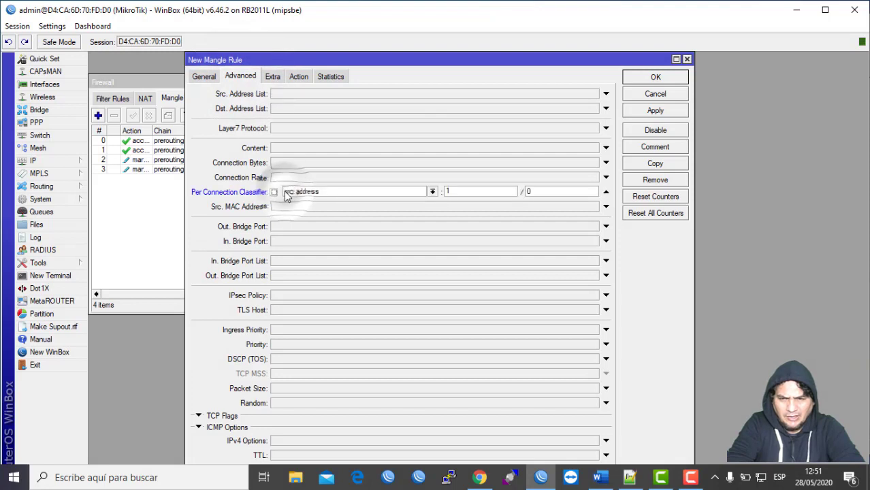
{"action": "left_click", "coordinate": [405, 191]}
{"action": "left_click", "coordinate": [404, 204]}
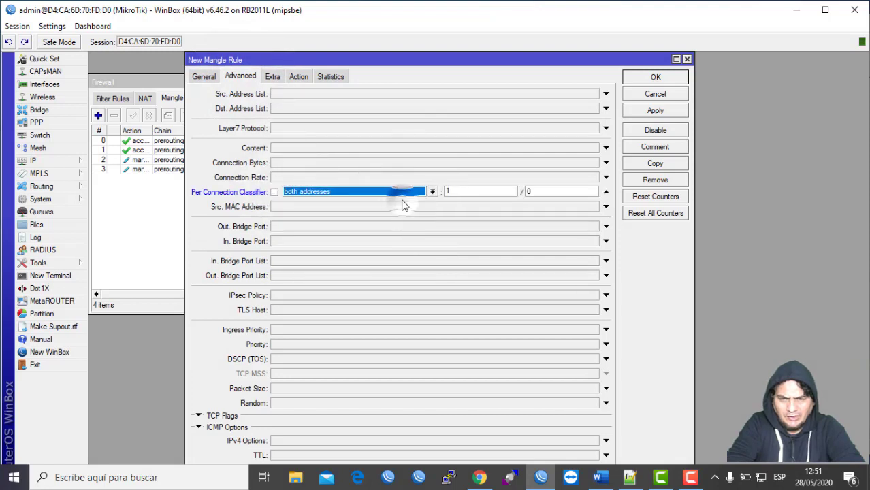
{"action": "double_click", "coordinate": [466, 191]}
{"action": "type", "text": "2"}
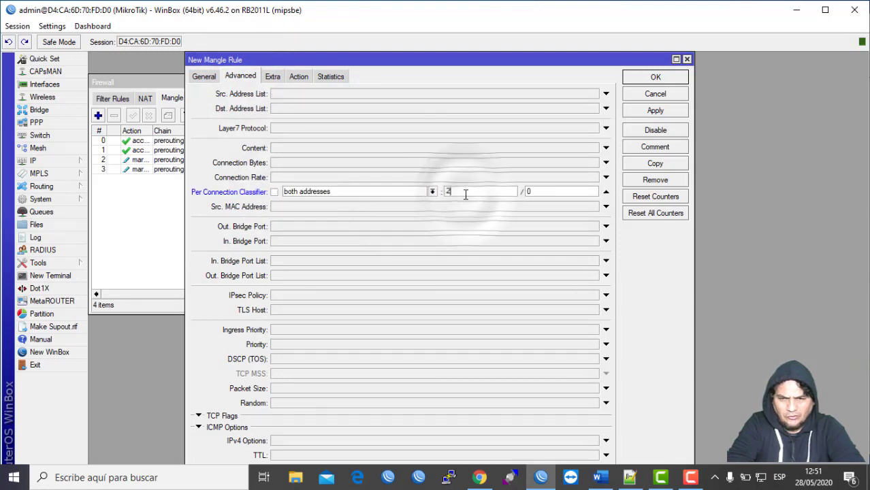
Make the ether5 rule match every destination address type except local by setting the type to local, inverted.
{"action": "left_click", "coordinate": [273, 77]}
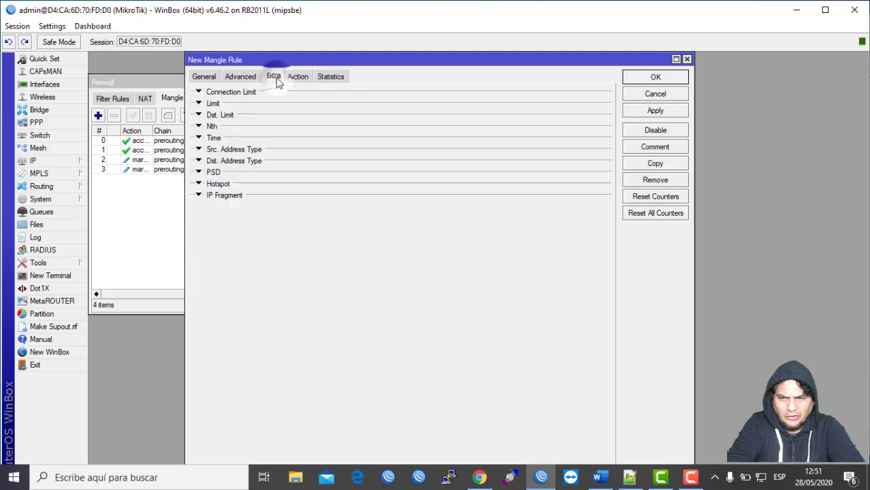
{"action": "left_click", "coordinate": [238, 162]}
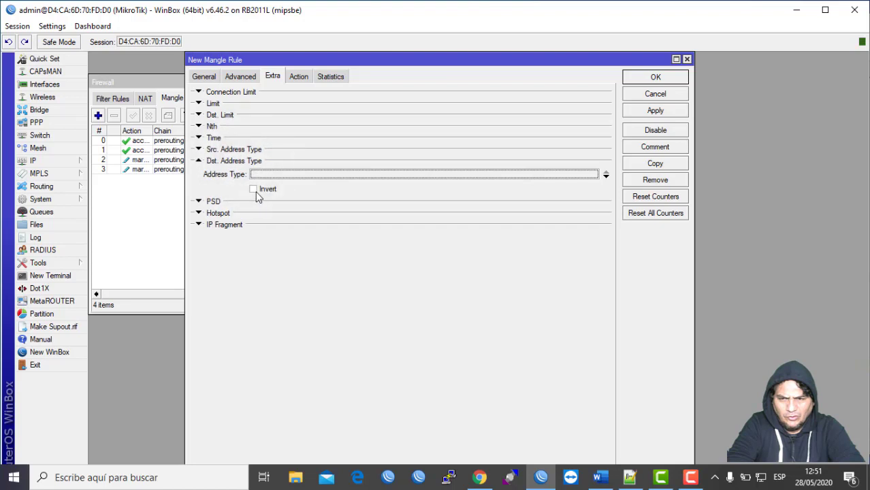
{"action": "left_click", "coordinate": [253, 190]}
{"action": "left_click", "coordinate": [284, 175]}
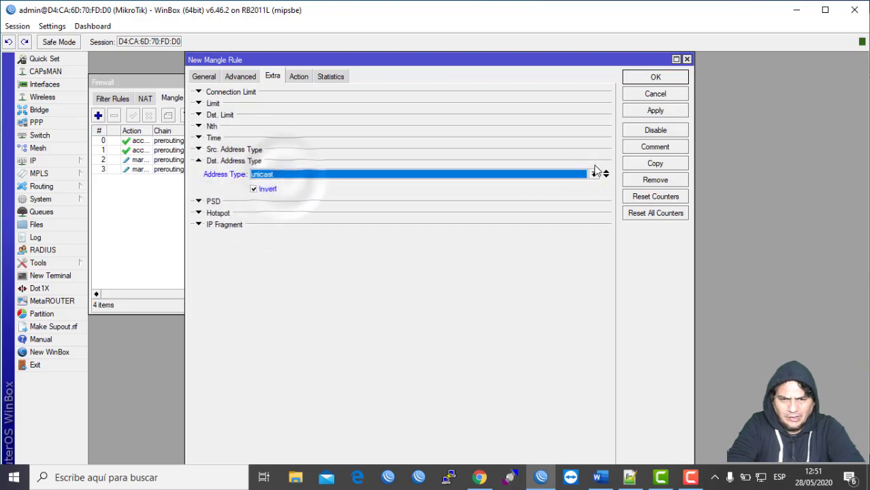
{"action": "left_click", "coordinate": [595, 175]}
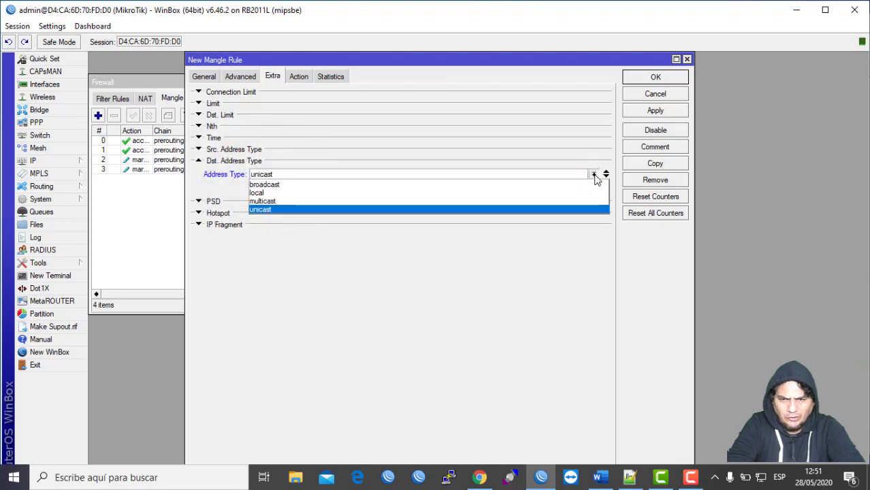
{"action": "left_click", "coordinate": [529, 193]}
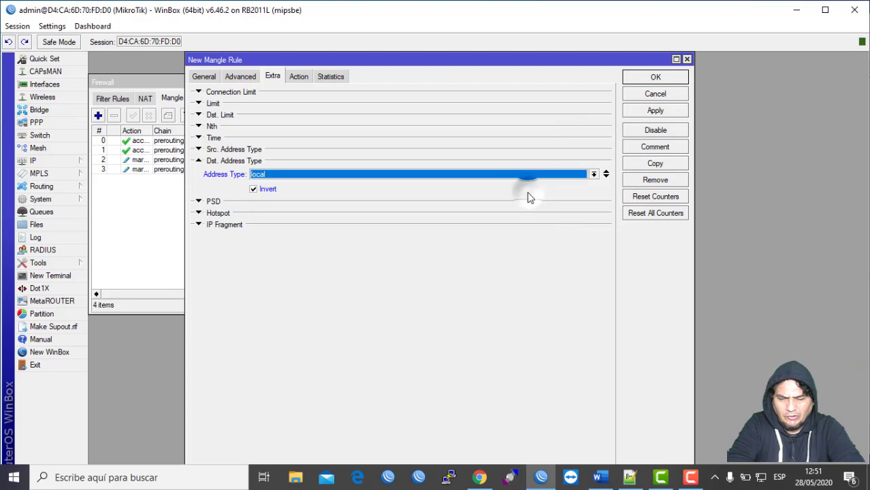
Set the ether5 rule's action to mark connection with new connection mark ISP1_conn, and save the rule.
{"action": "left_click", "coordinate": [299, 77]}
{"action": "left_click", "coordinate": [317, 94]}
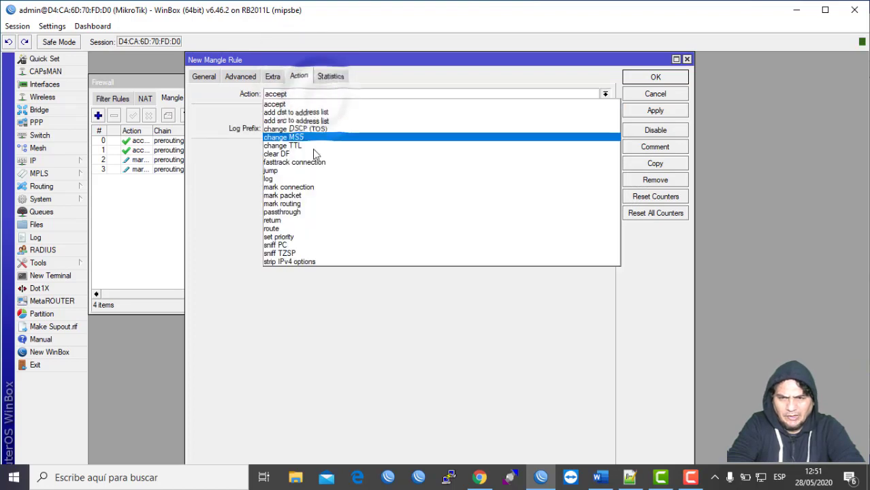
{"action": "left_click", "coordinate": [300, 187]}
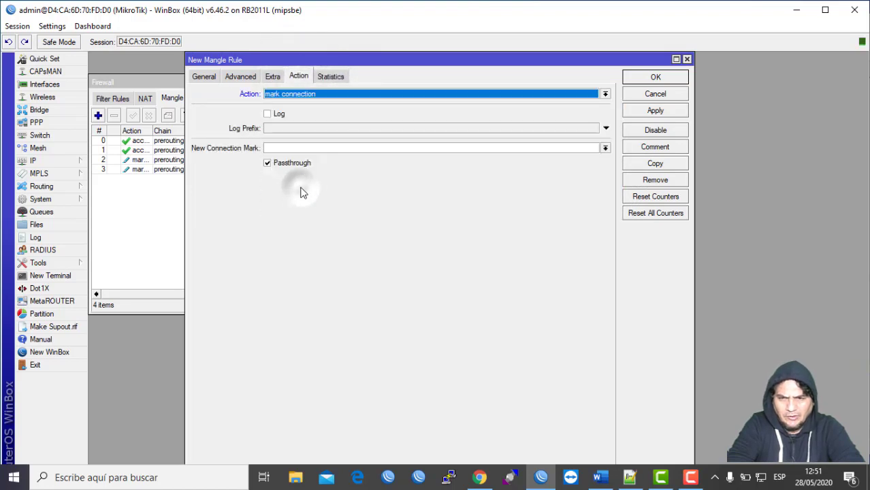
{"action": "left_click", "coordinate": [323, 149]}
{"action": "left_click", "coordinate": [605, 149]}
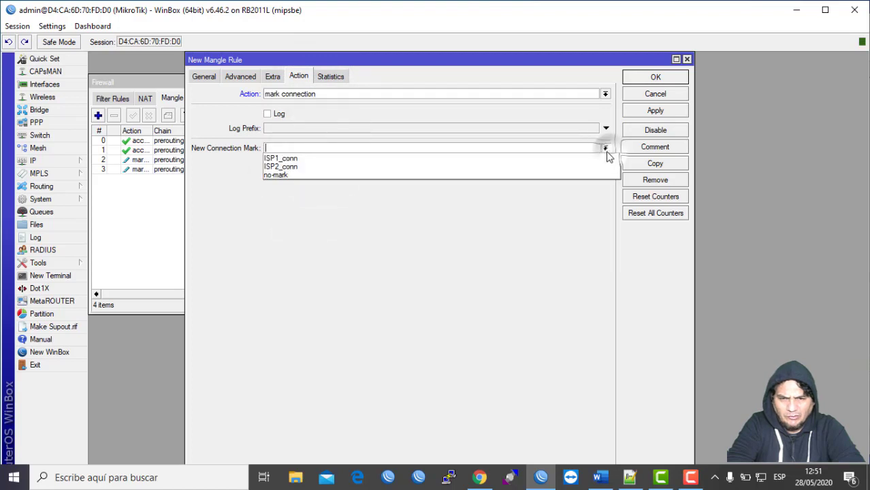
{"action": "left_click", "coordinate": [495, 158]}
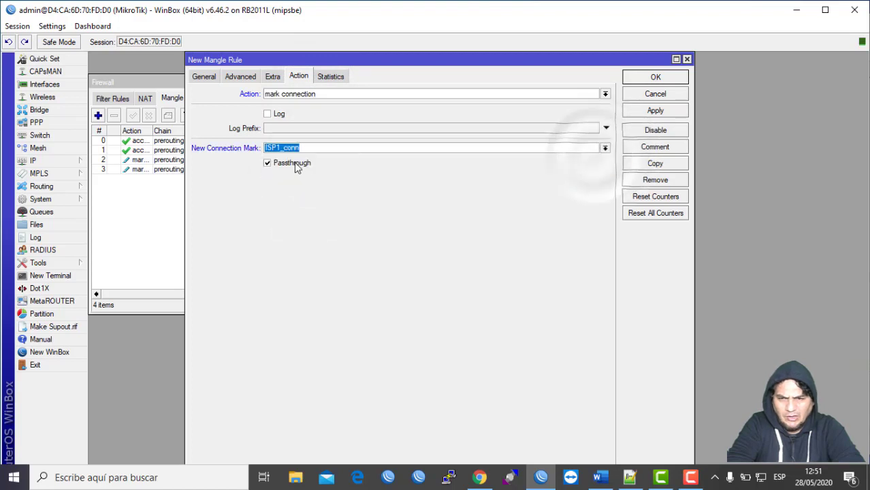
{"action": "left_click", "coordinate": [655, 77]}
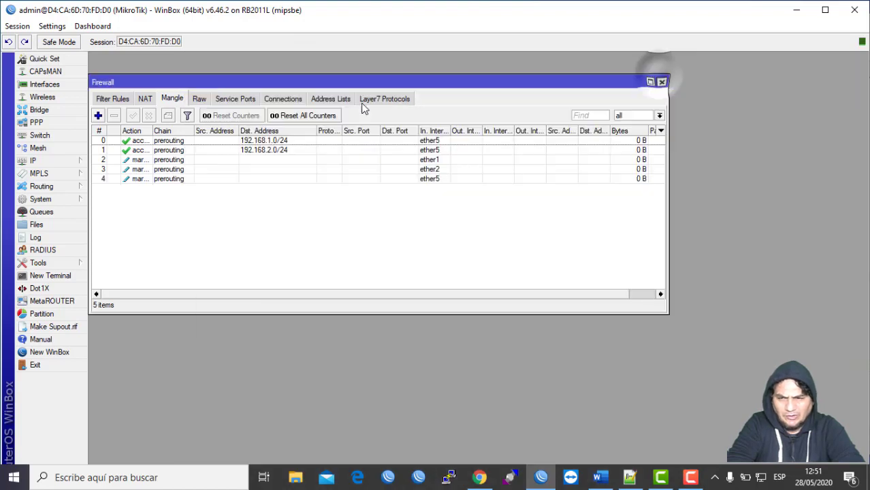
Copy the ether5 mark connection rule and set the copy's per connection classifier remainder to 1.
{"action": "left_click", "coordinate": [175, 179]}
{"action": "double_click", "coordinate": [174, 179]}
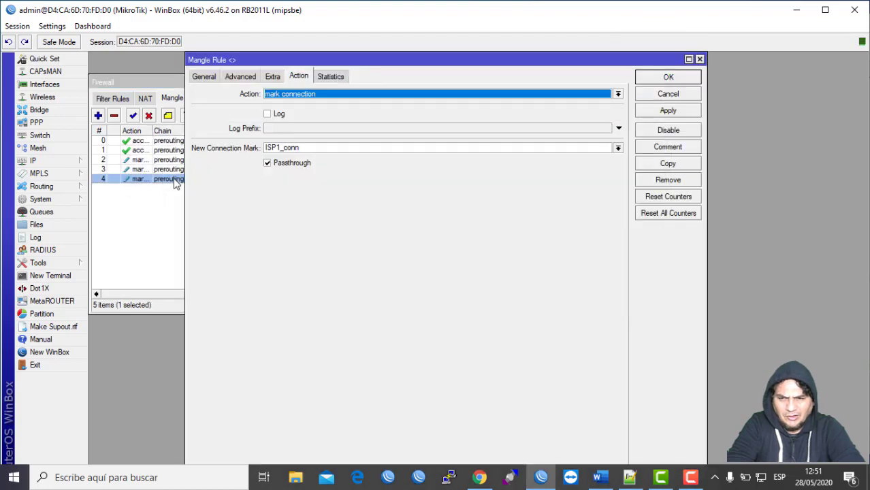
{"action": "left_click", "coordinate": [667, 164]}
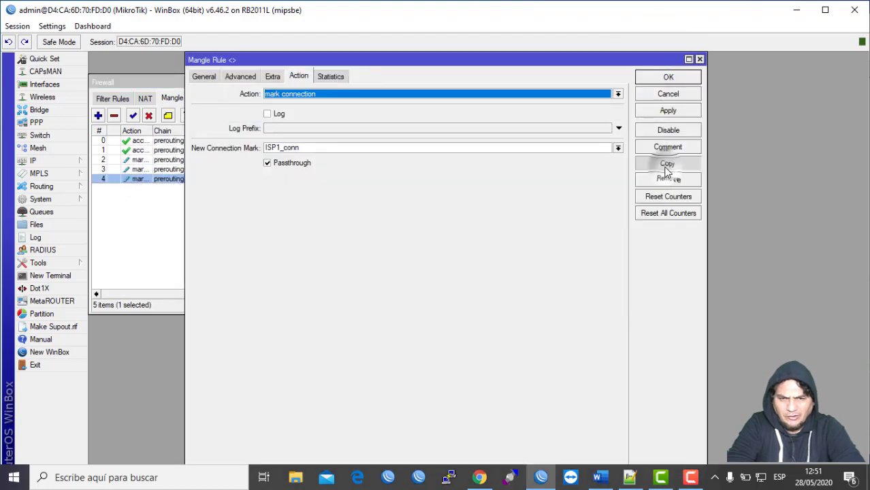
{"action": "left_click", "coordinate": [227, 79]}
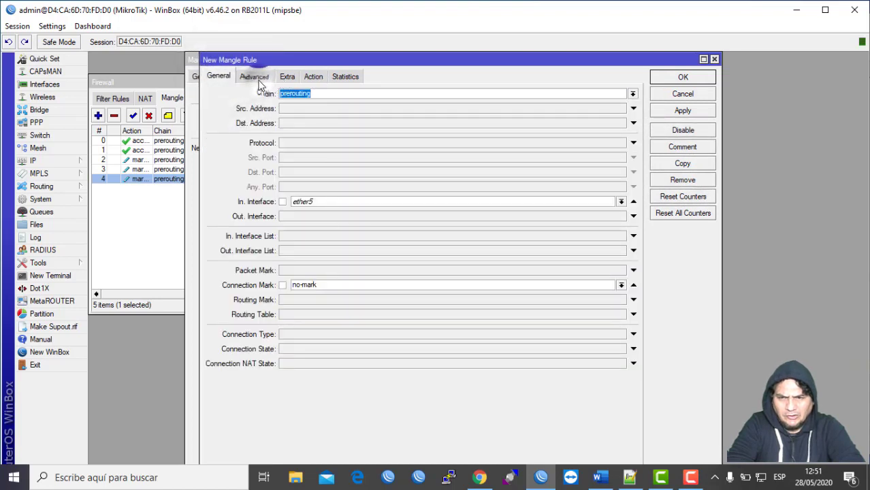
{"action": "left_click", "coordinate": [255, 76]}
{"action": "left_click", "coordinate": [576, 191]}
{"action": "type", "text": "1"}
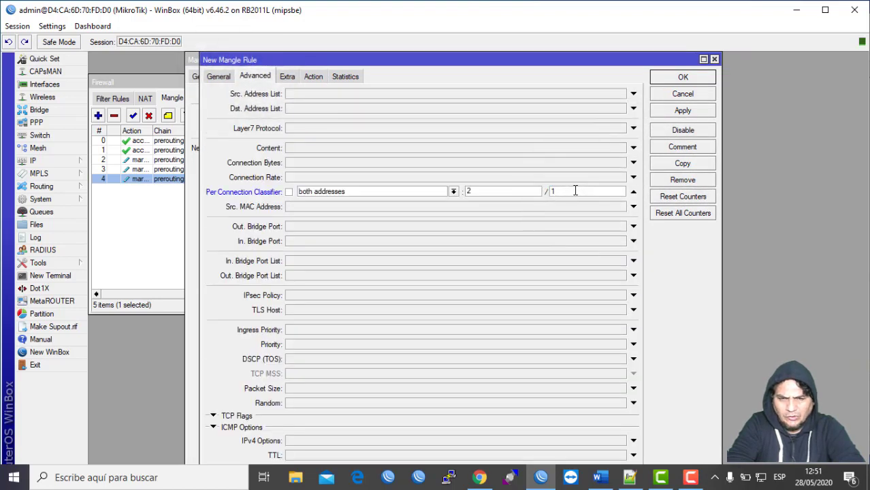
Set the copied ether5 rule's new connection mark to ISP2_conn and save the rule.
{"action": "left_click", "coordinate": [288, 77]}
{"action": "left_click", "coordinate": [313, 76]}
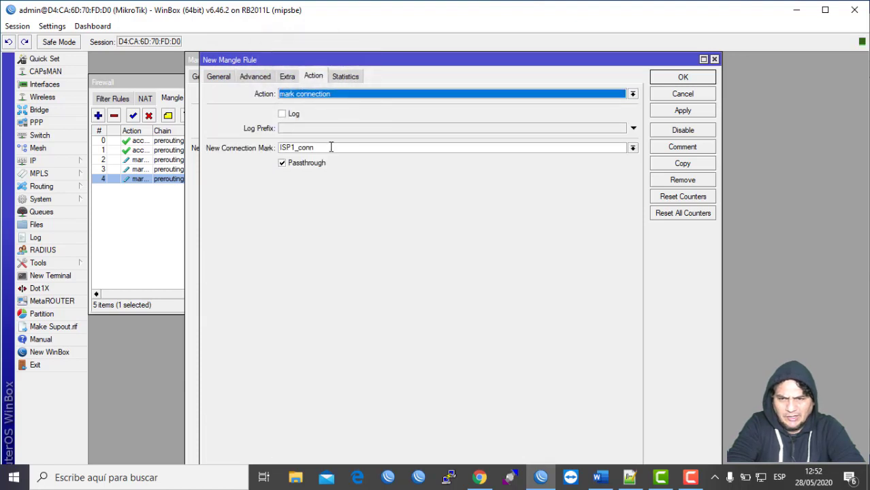
{"action": "left_click", "coordinate": [633, 148]}
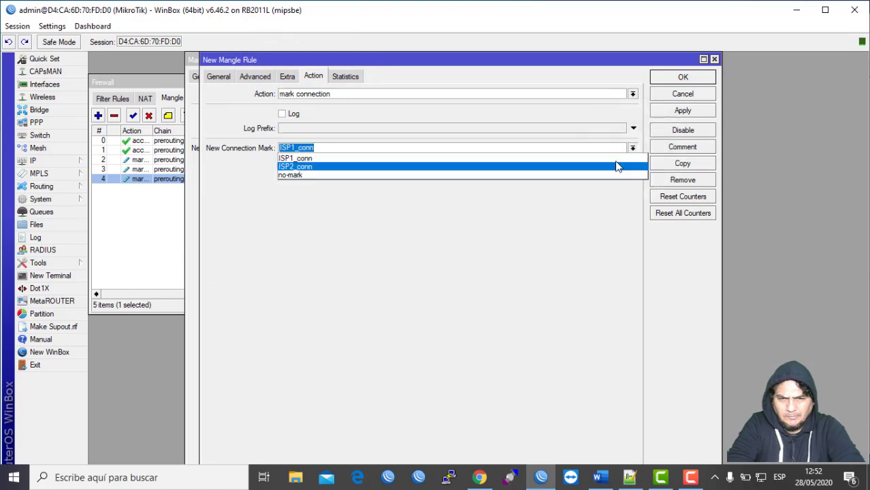
{"action": "left_click", "coordinate": [617, 166]}
{"action": "left_click", "coordinate": [683, 77]}
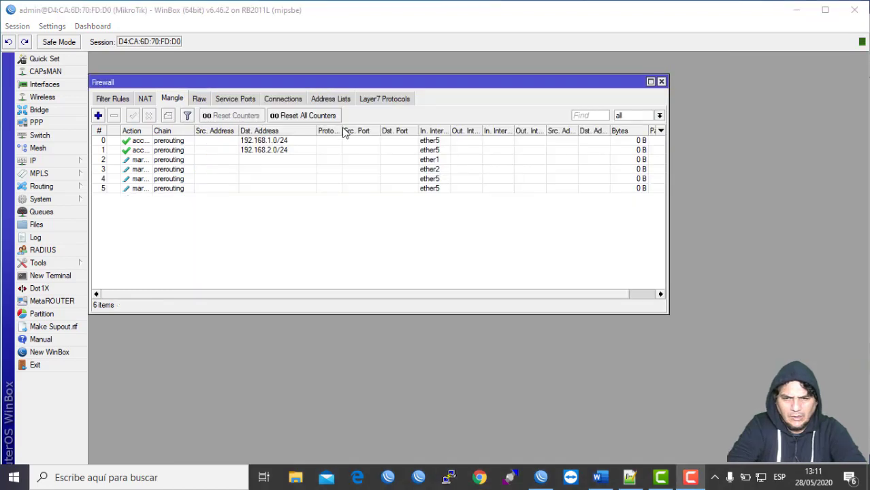
Create a prerouting mangle rule that matches in-interface ether5 and connection mark ISP1_conn.
{"action": "left_click", "coordinate": [98, 116]}
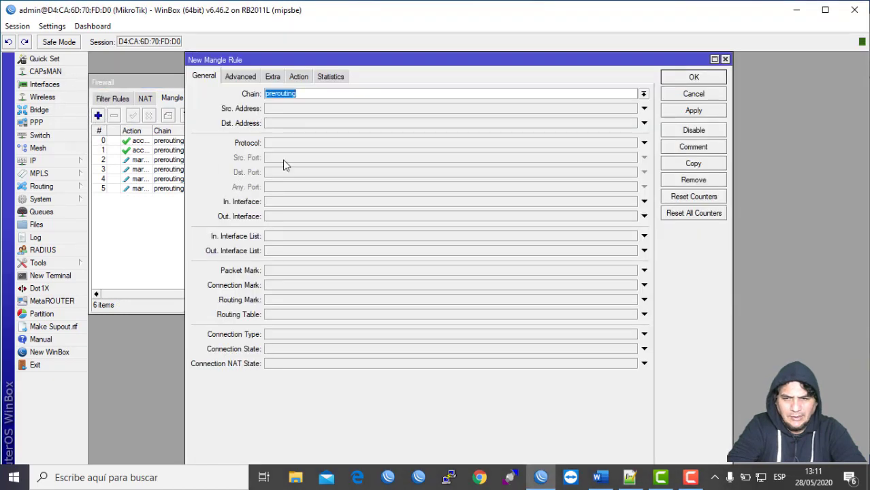
{"action": "left_click", "coordinate": [290, 206]}
{"action": "left_click", "coordinate": [289, 205]}
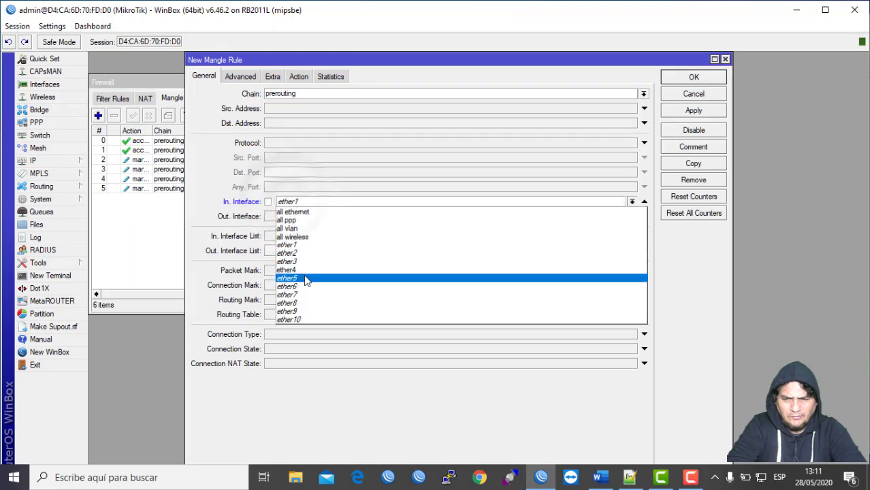
{"action": "left_click", "coordinate": [305, 280]}
{"action": "left_click", "coordinate": [302, 287]}
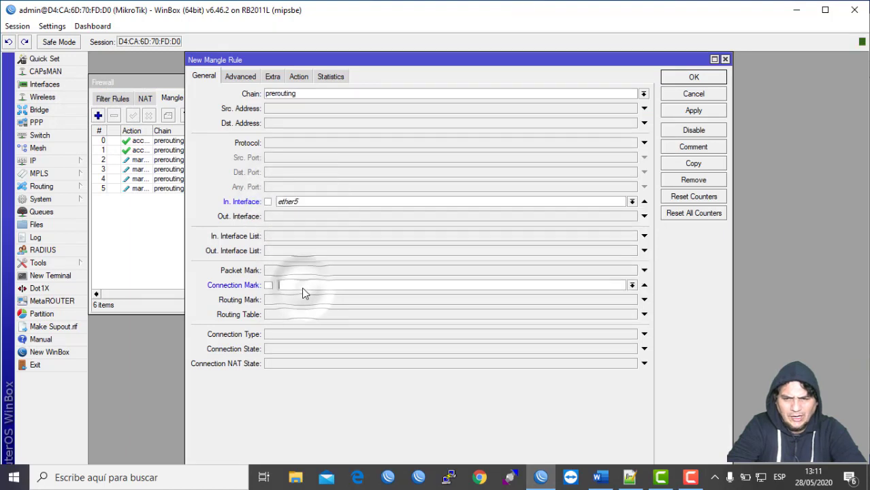
{"action": "left_click", "coordinate": [632, 286]}
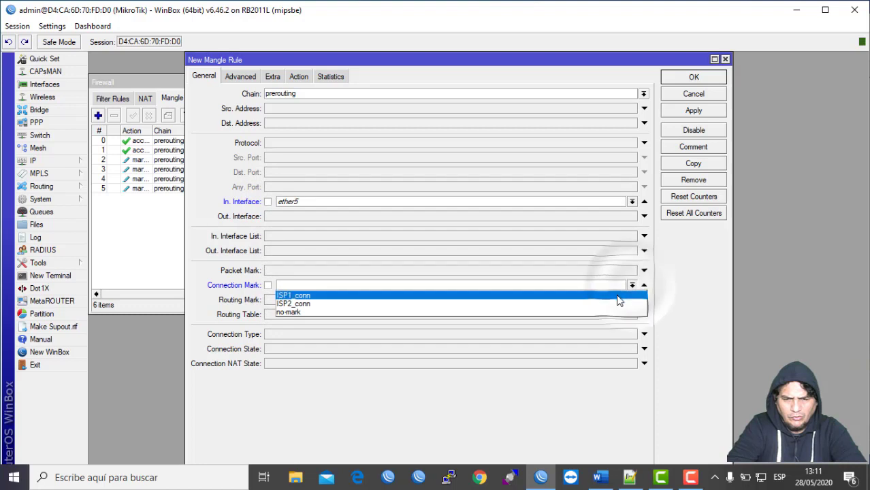
{"action": "left_click", "coordinate": [613, 296]}
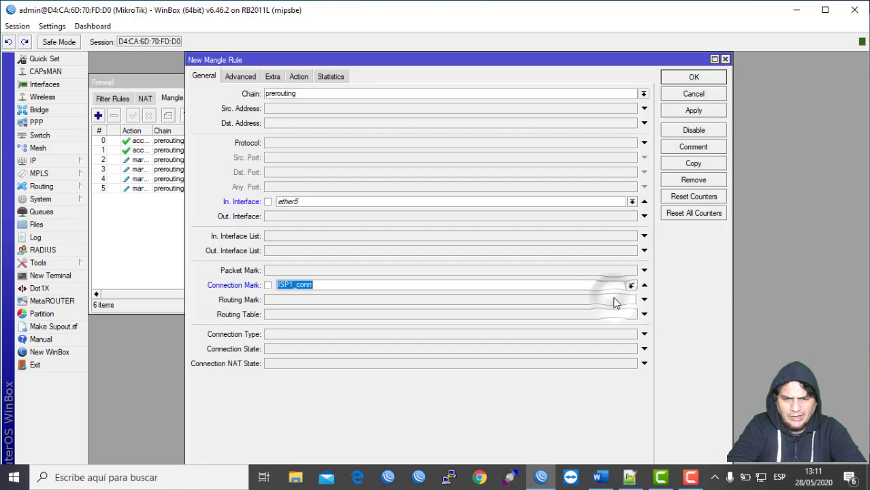
Set the ISP1_conn prerouting rule's action to mark routing with new routing mark to_ISP1, disable passthrough, and save it.
{"action": "left_click", "coordinate": [300, 77]}
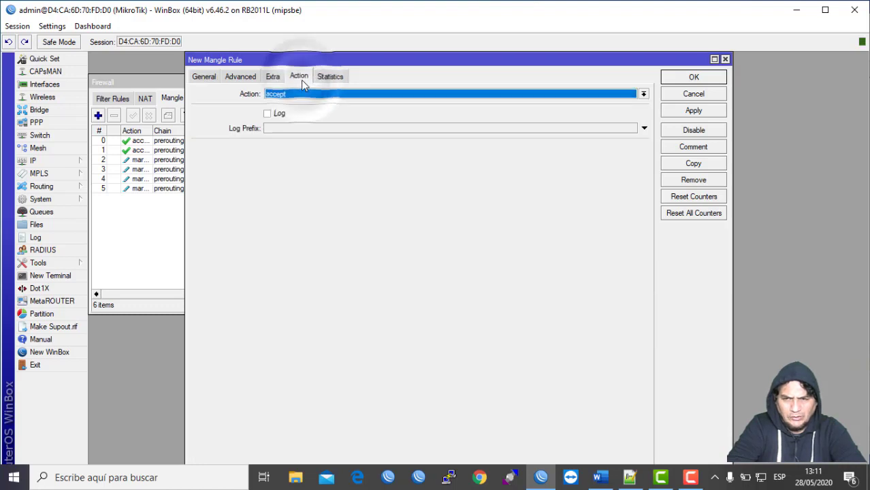
{"action": "left_click", "coordinate": [301, 96]}
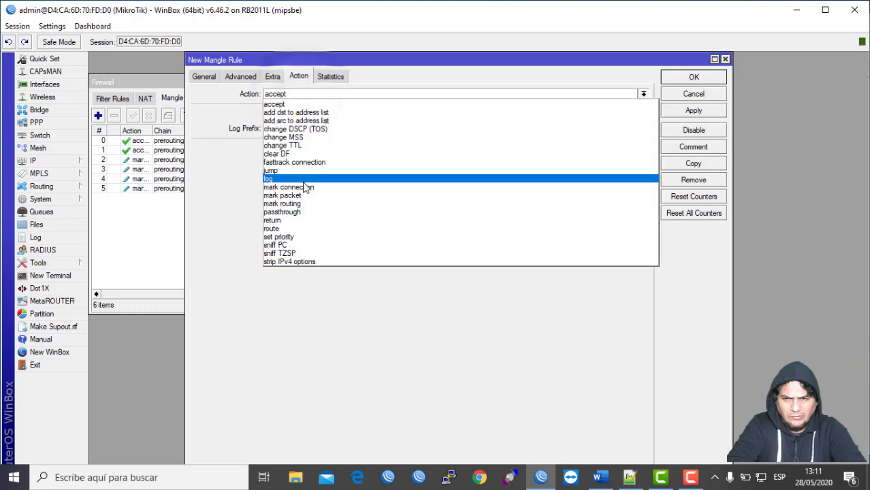
{"action": "left_click", "coordinate": [297, 203]}
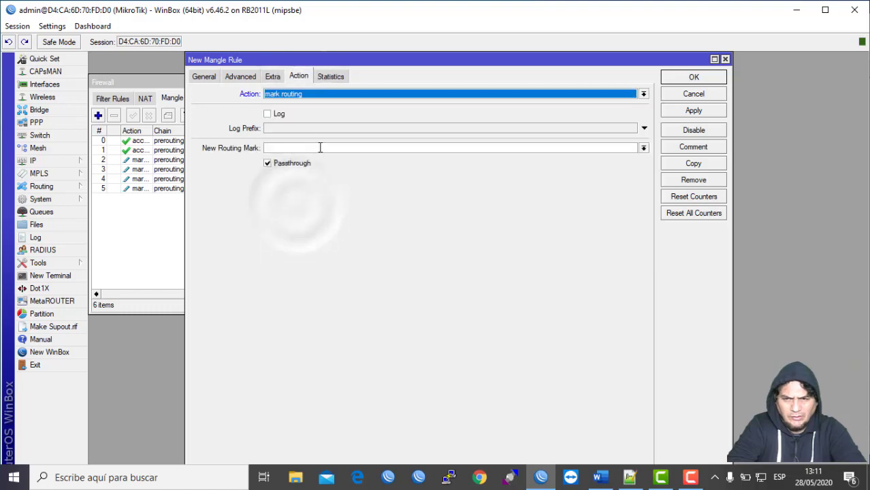
{"action": "left_click", "coordinate": [321, 147]}
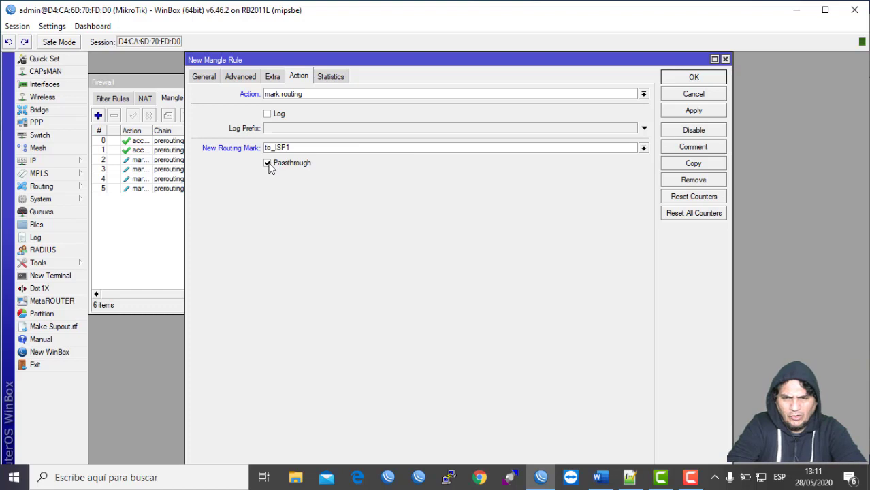
{"action": "left_click", "coordinate": [681, 78]}
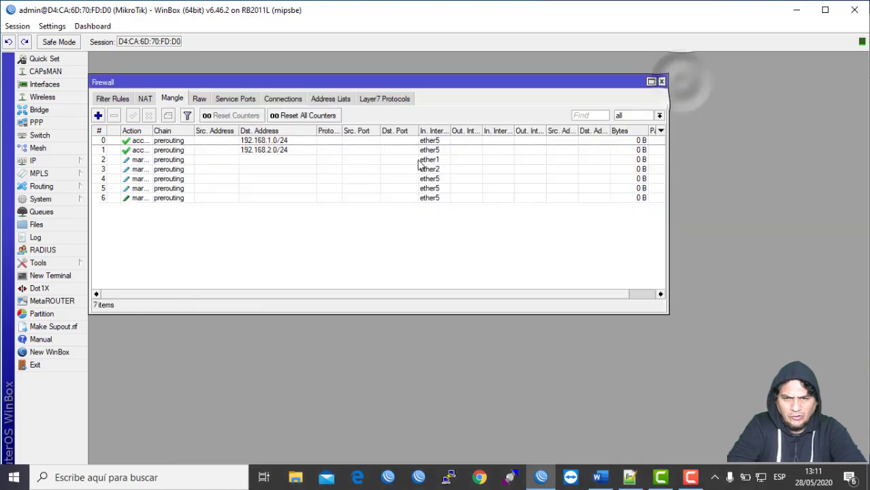
Copy the to_ISP1 prerouting rule, set the copy's new routing mark to to_ISP2, and apply it.
{"action": "double_click", "coordinate": [380, 200]}
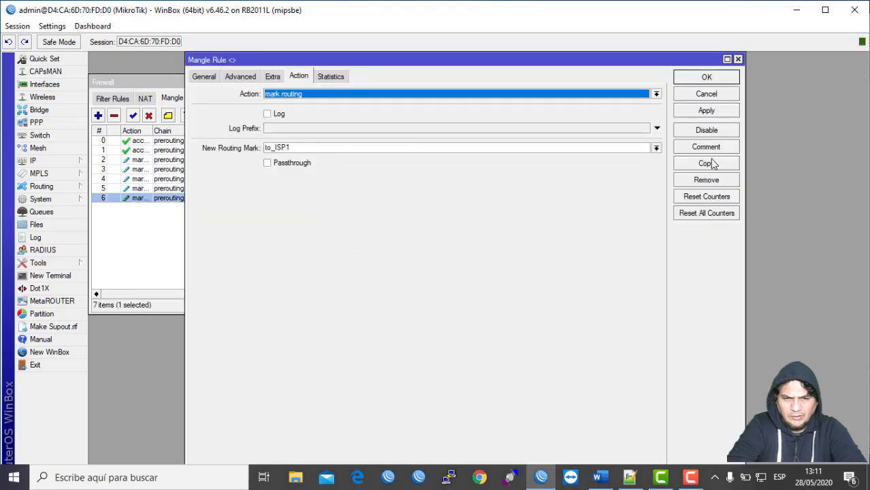
{"action": "left_click", "coordinate": [712, 164]}
{"action": "left_click", "coordinate": [317, 149]}
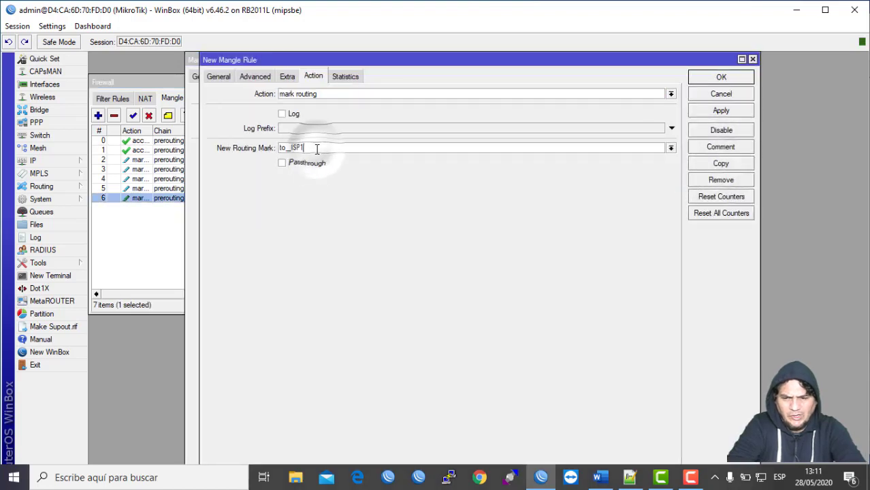
{"action": "key", "text": "BackSpace"}
{"action": "type", "text": "2"}
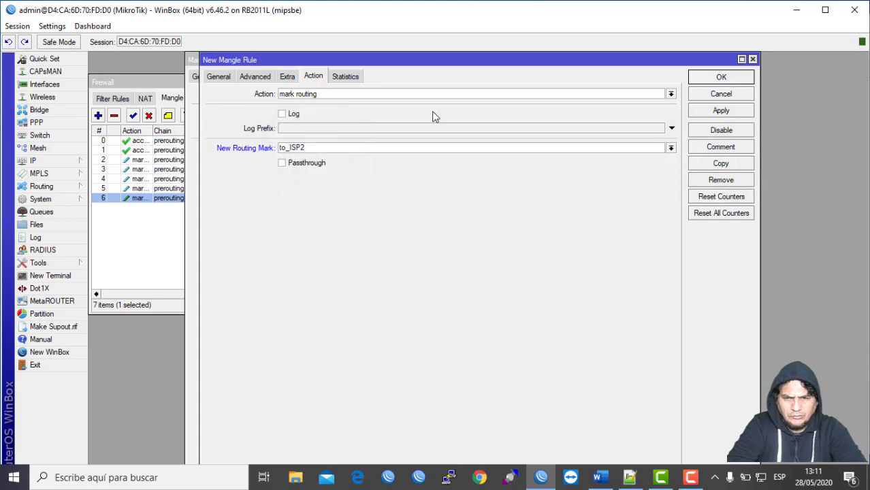
{"action": "left_click", "coordinate": [718, 112]}
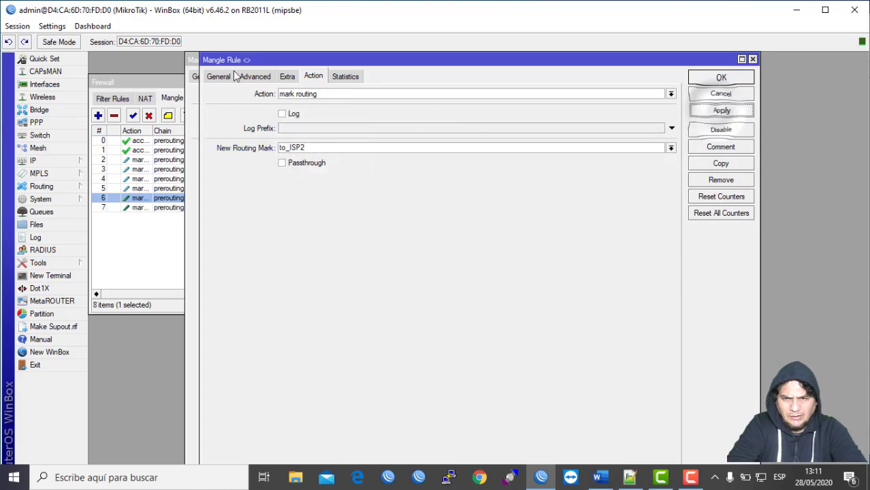
Set the to_ISP2 rule's matched connection mark to ISP2_conn, then save and close both mark routing rules.
{"action": "left_click", "coordinate": [218, 78]}
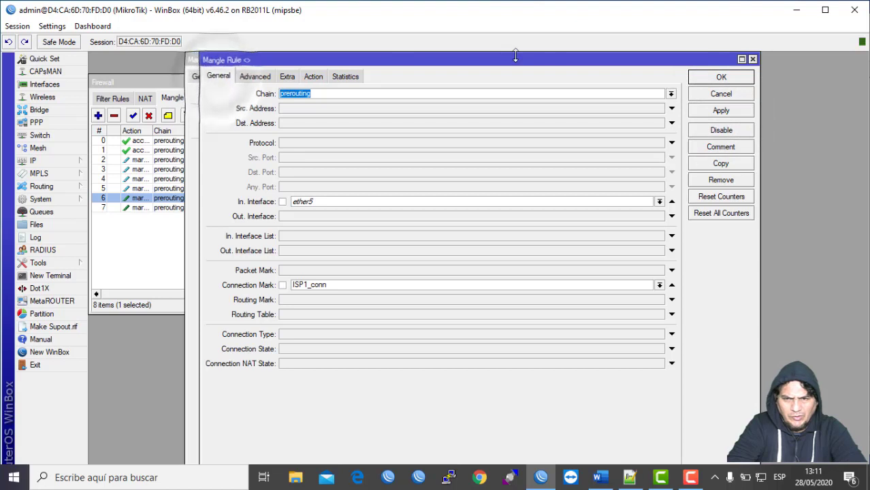
{"action": "left_click", "coordinate": [659, 286]}
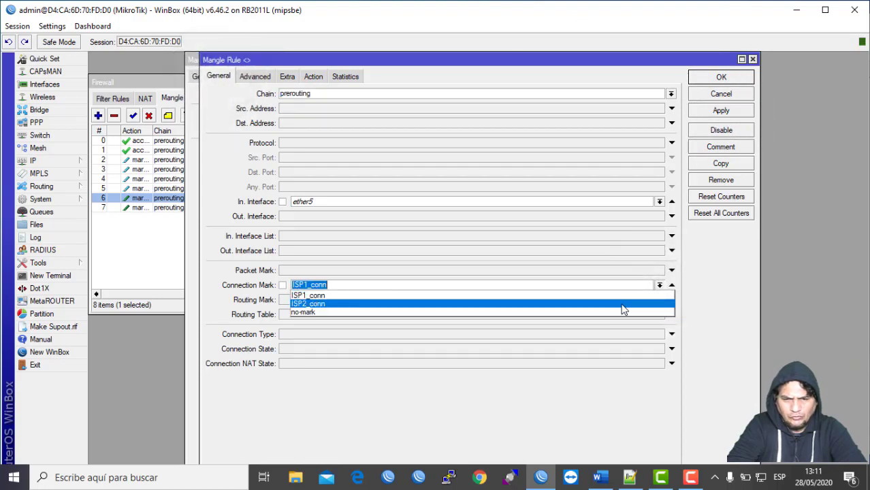
{"action": "left_click", "coordinate": [624, 304]}
{"action": "left_click", "coordinate": [721, 111]}
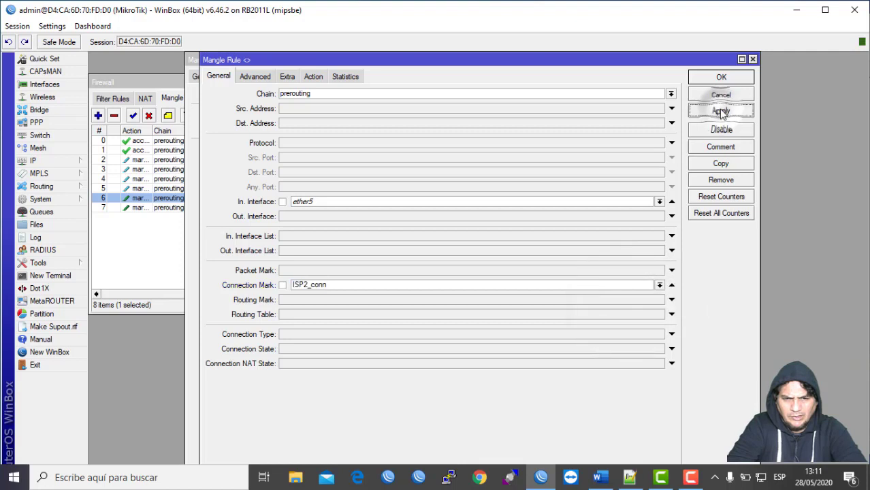
{"action": "left_click", "coordinate": [731, 78]}
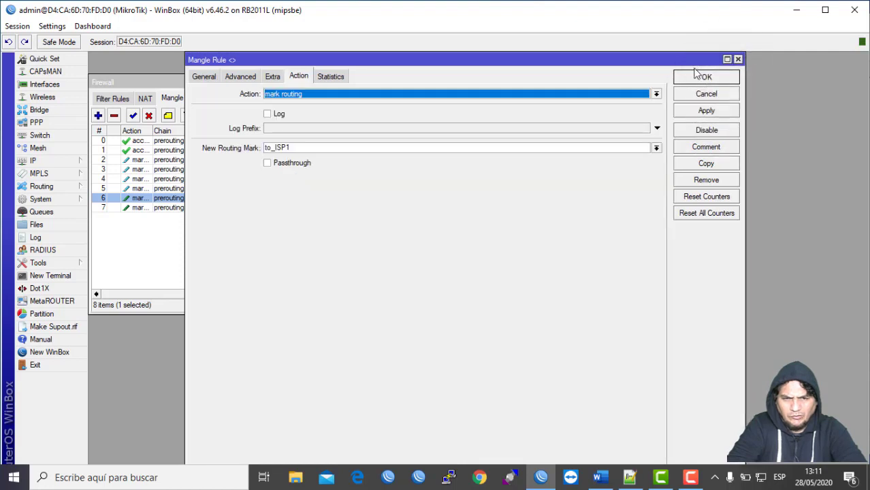
{"action": "left_click", "coordinate": [702, 77]}
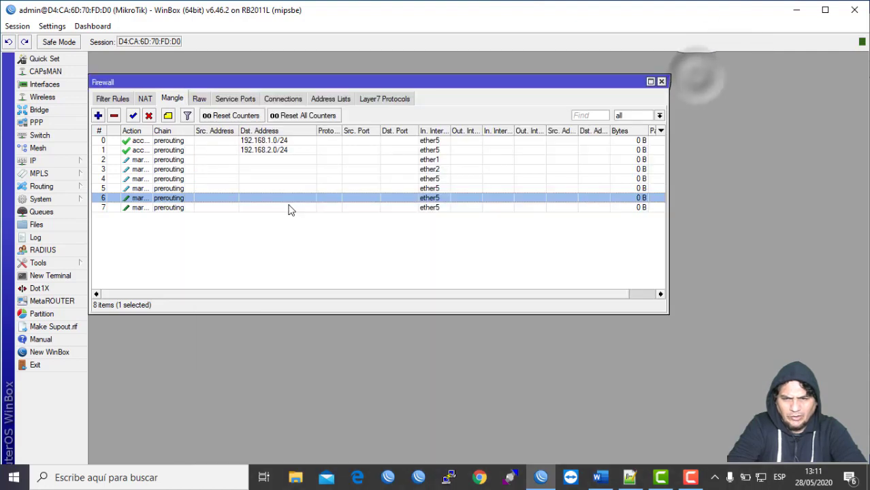
{"action": "left_click", "coordinate": [347, 217]}
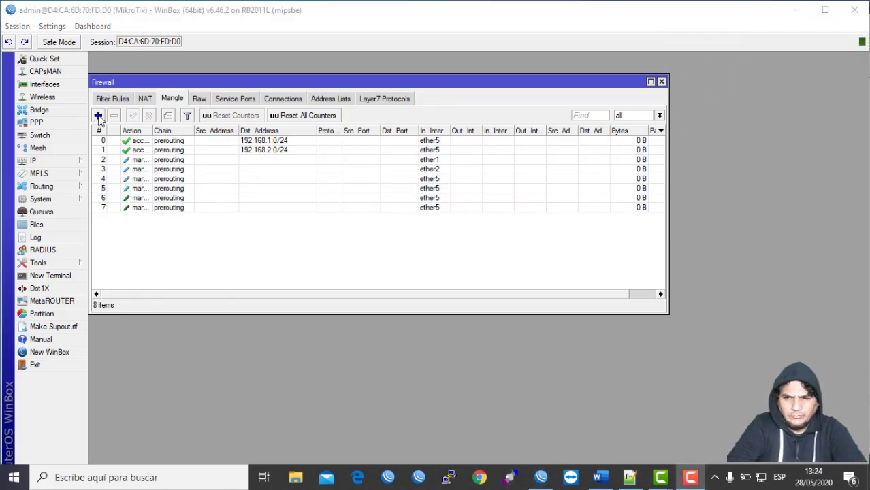
Create a mangle rule in the output chain that matches connection mark ISP1_conn.
{"action": "left_click", "coordinate": [99, 116]}
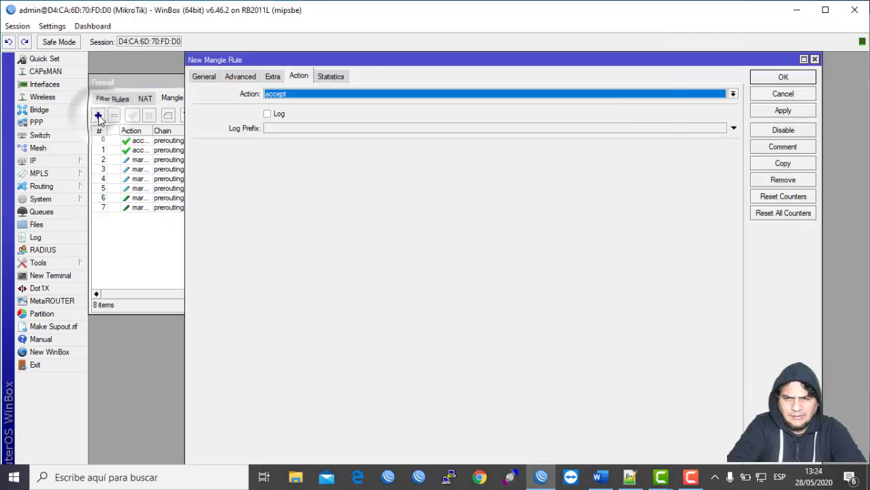
{"action": "left_click", "coordinate": [204, 77]}
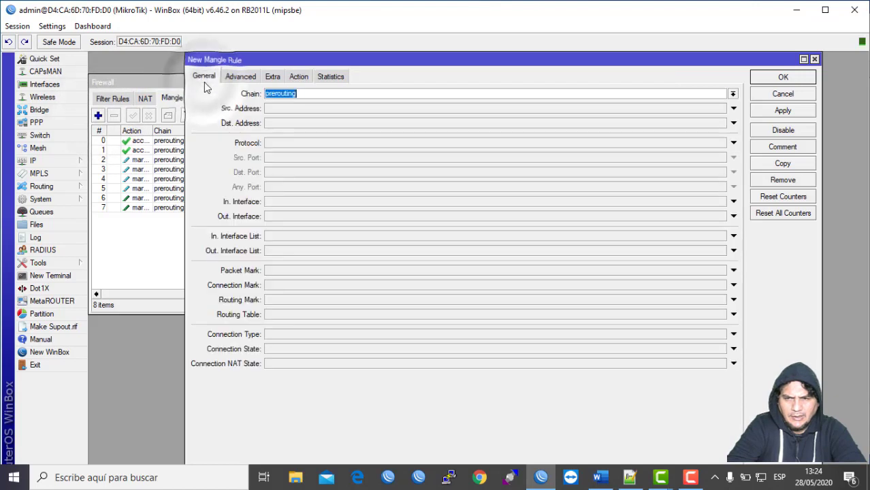
{"action": "left_click", "coordinate": [734, 95]}
{"action": "left_click", "coordinate": [672, 121]}
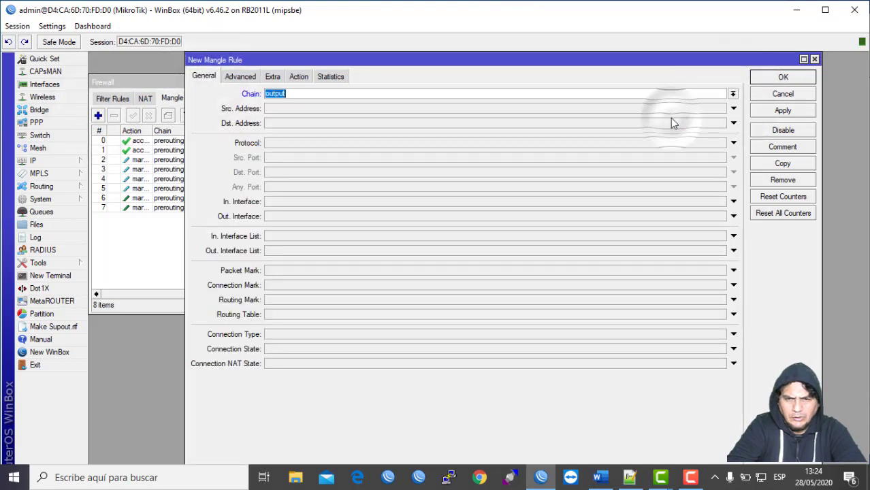
{"action": "left_click", "coordinate": [340, 286]}
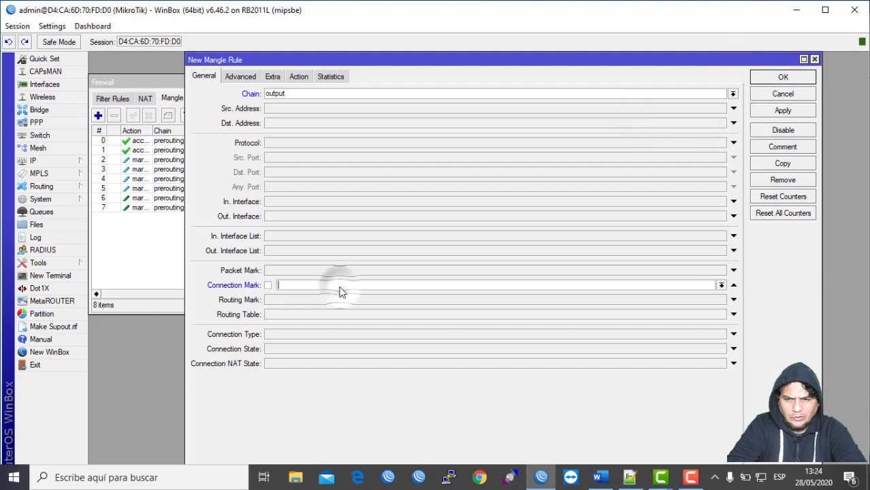
{"action": "left_click", "coordinate": [721, 285]}
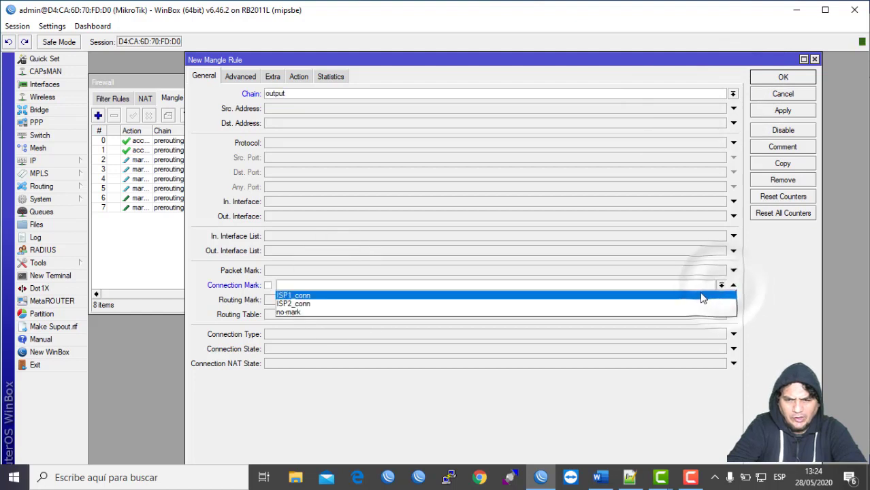
{"action": "left_click", "coordinate": [703, 296]}
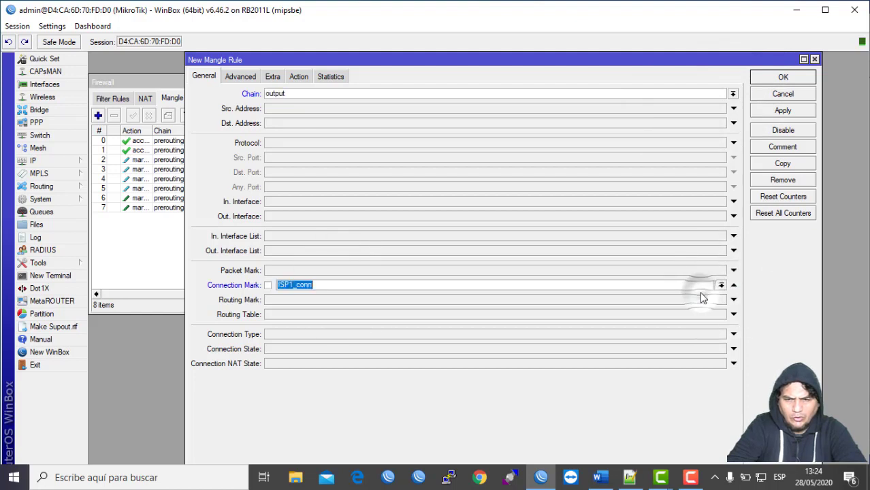
Set the output rule's action to mark routing with new routing mark to_ISP1, disable passthrough, and save it.
{"action": "left_click", "coordinate": [299, 77]}
{"action": "left_click", "coordinate": [305, 96]}
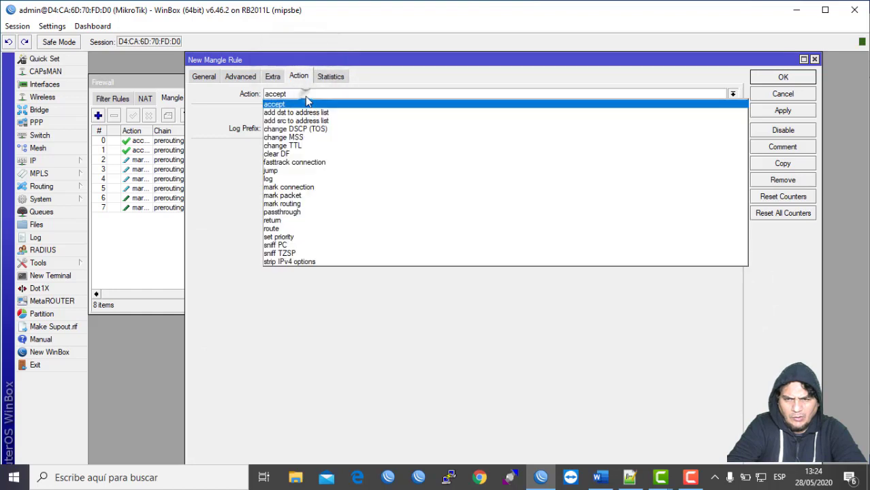
{"action": "left_click", "coordinate": [298, 204]}
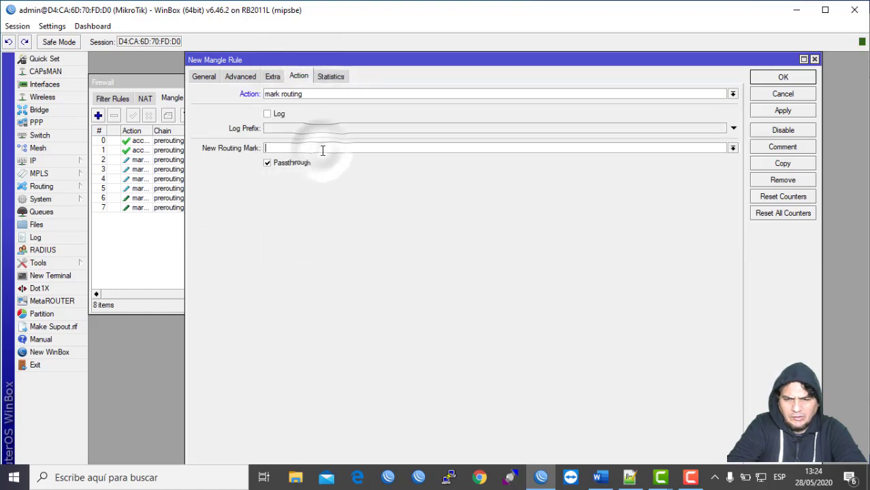
{"action": "left_click", "coordinate": [733, 148]}
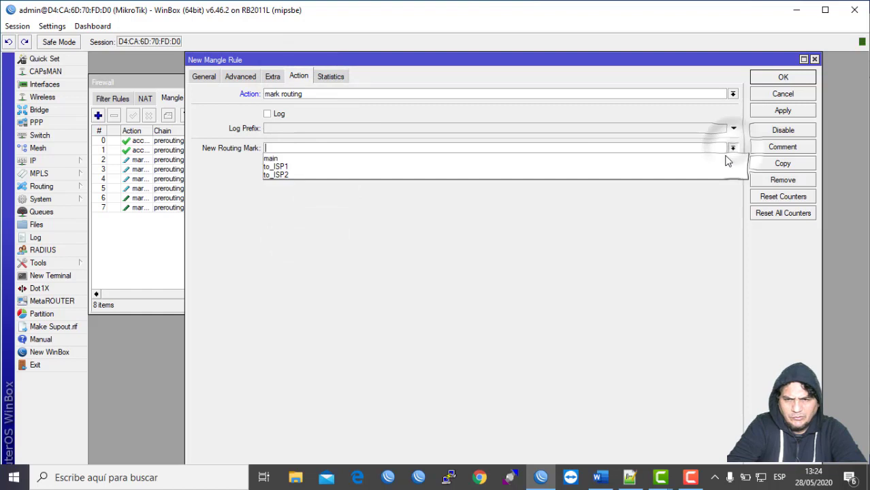
{"action": "left_click", "coordinate": [720, 167]}
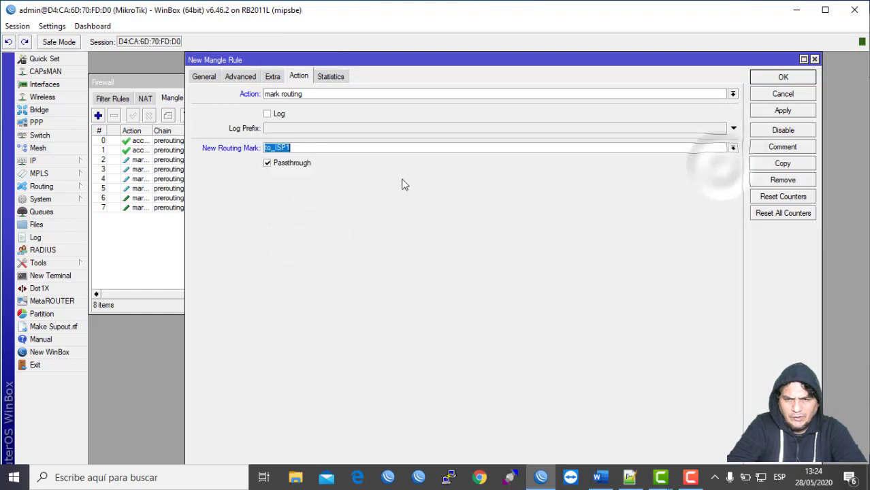
{"action": "left_click", "coordinate": [274, 164]}
{"action": "left_click", "coordinate": [783, 78]}
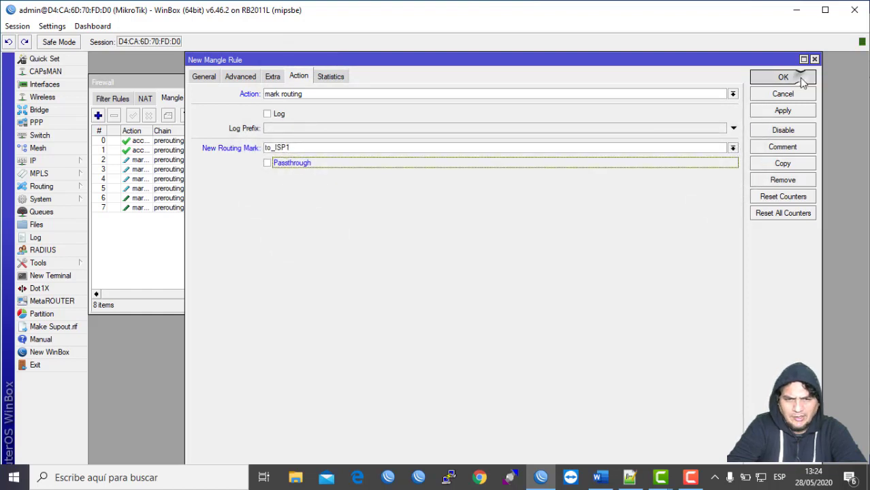
Create another mangle rule in the output chain that matches connection mark ISP2_conn.
{"action": "left_click", "coordinate": [98, 116]}
{"action": "left_click", "coordinate": [203, 78]}
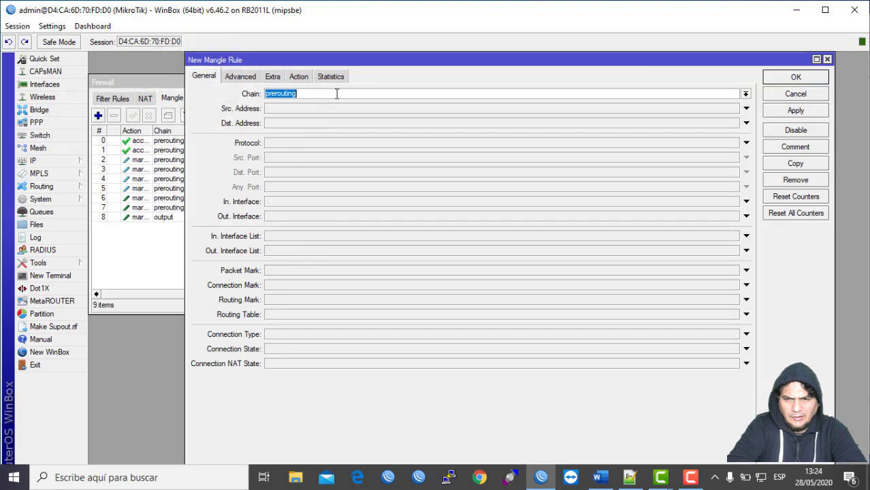
{"action": "left_click", "coordinate": [746, 94]}
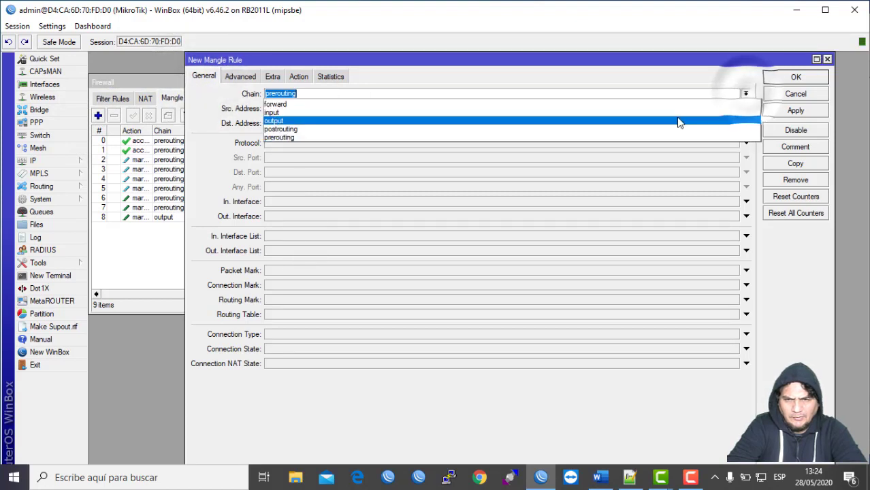
{"action": "left_click", "coordinate": [678, 118]}
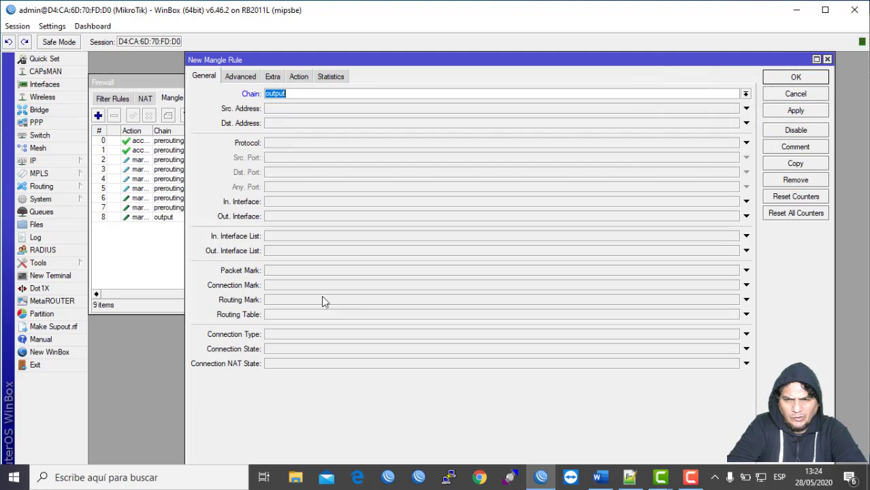
{"action": "left_click", "coordinate": [337, 287]}
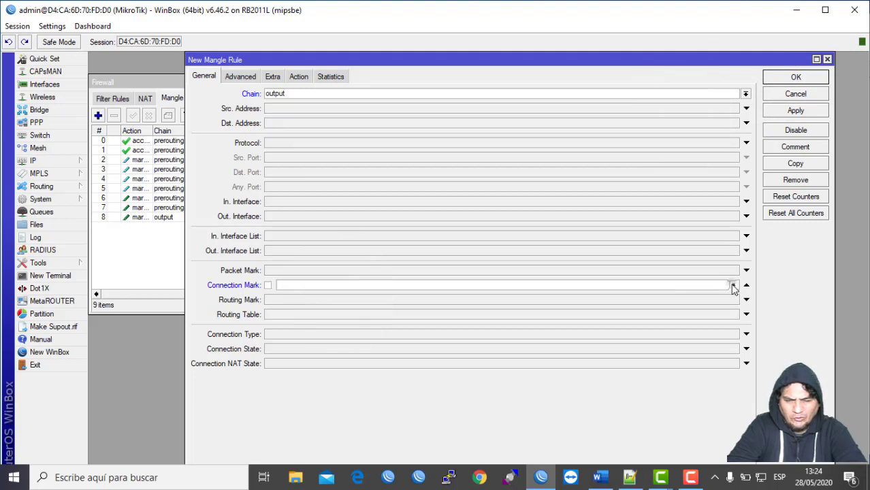
{"action": "left_click", "coordinate": [734, 286]}
{"action": "left_click", "coordinate": [693, 304]}
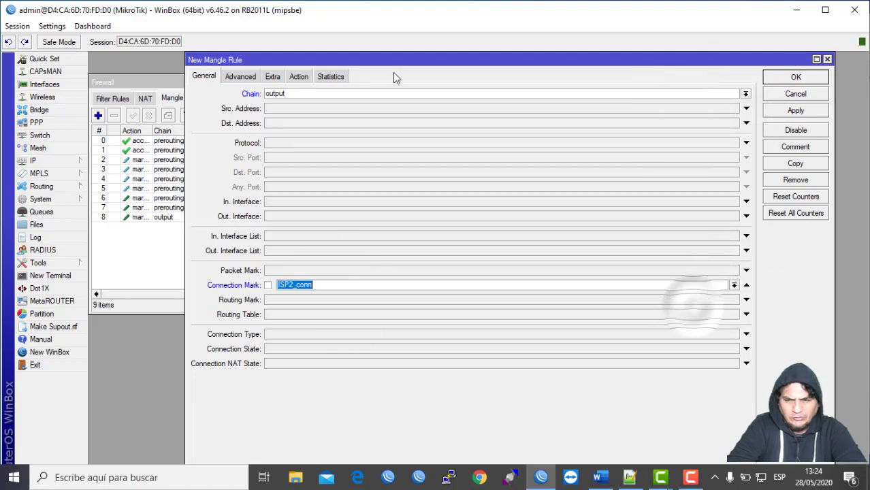
Set the ISP2_conn output rule to mark routing as to_ISP2 without passthrough, save it, and close the firewall window.
{"action": "left_click", "coordinate": [299, 76]}
{"action": "left_click", "coordinate": [299, 94]}
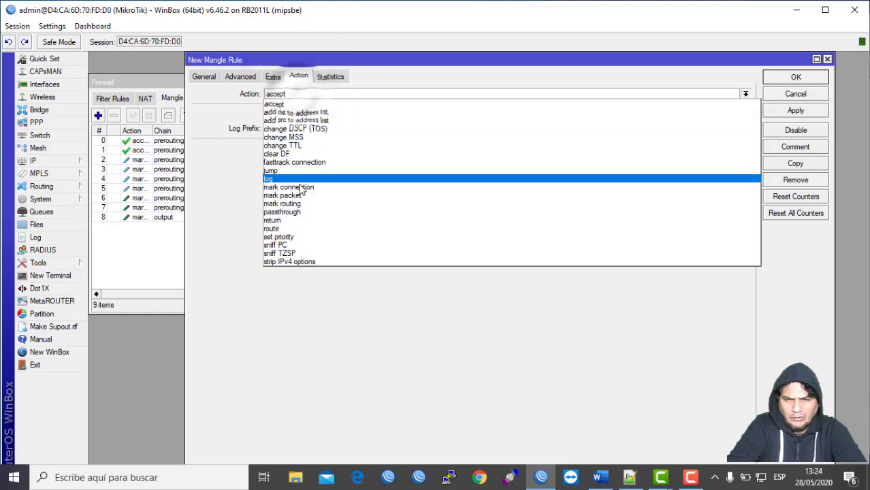
{"action": "left_click", "coordinate": [300, 204]}
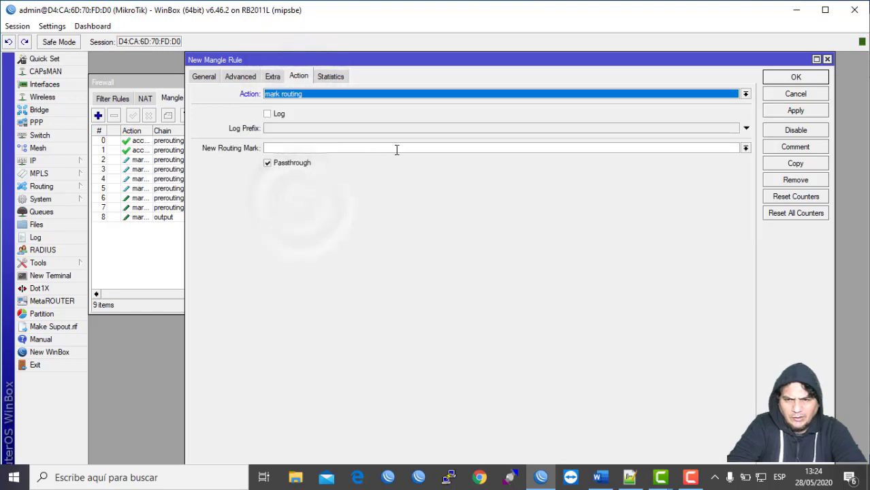
{"action": "left_click", "coordinate": [746, 148]}
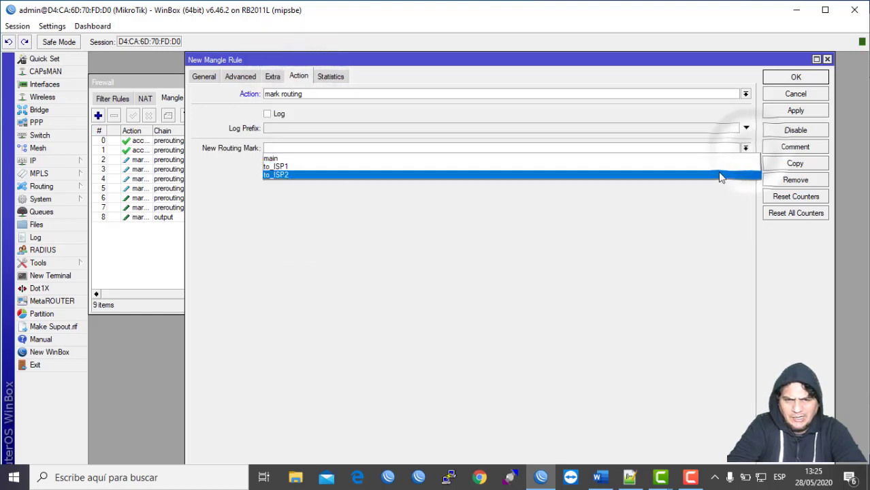
{"action": "left_click", "coordinate": [718, 174]}
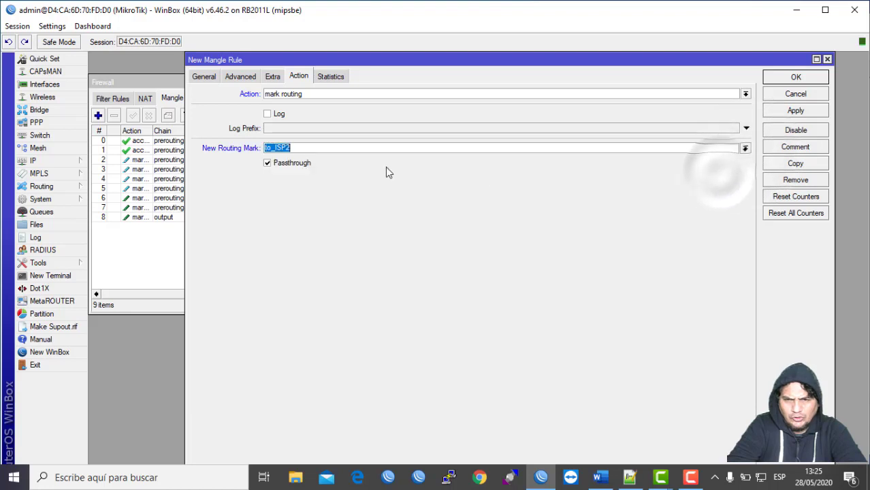
{"action": "left_click", "coordinate": [267, 163]}
{"action": "left_click", "coordinate": [795, 77]}
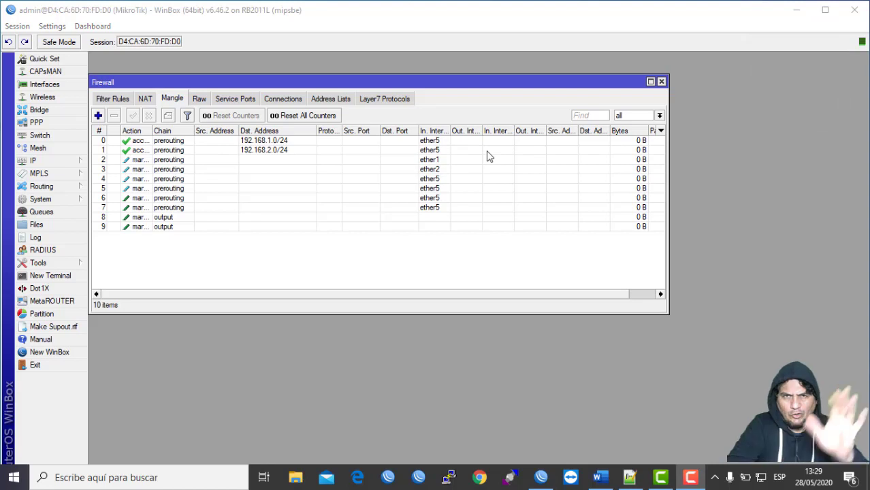
{"action": "left_click", "coordinate": [661, 82]}
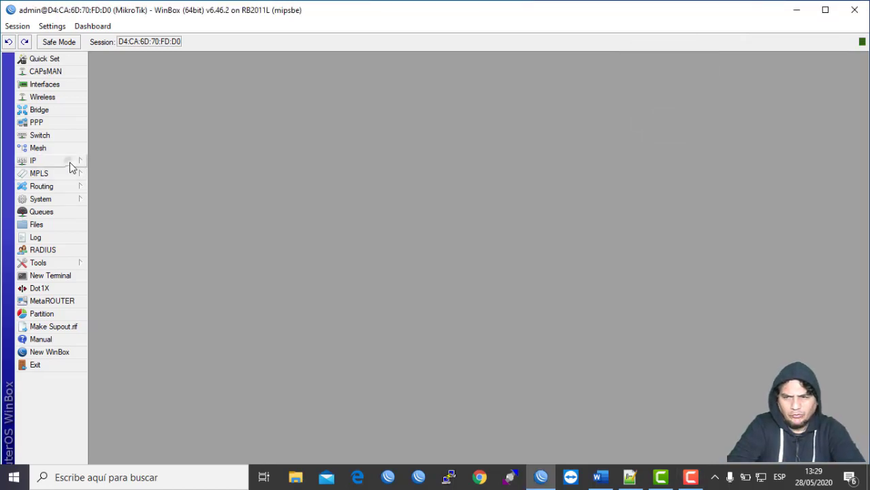
Open the IP route list and start a new 0.0.0.0/0 route with gateway 192.168.1.1.
{"action": "left_click", "coordinate": [70, 164]}
{"action": "left_click", "coordinate": [119, 342]}
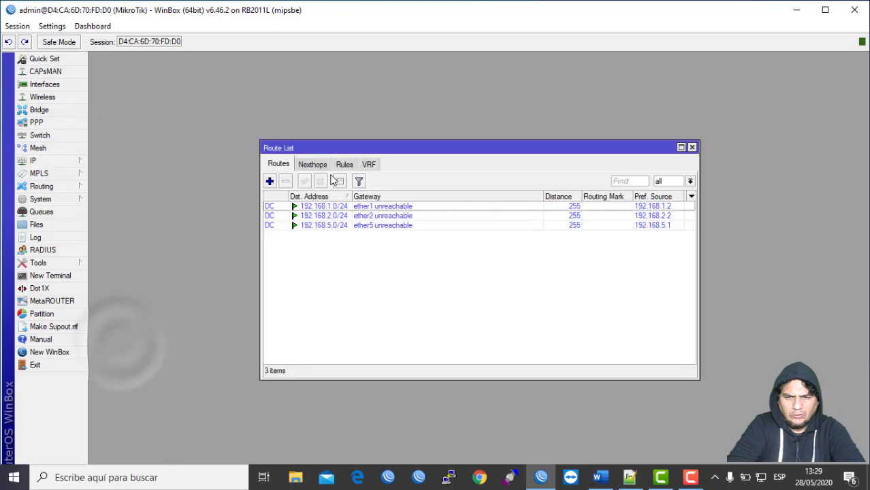
{"action": "left_click", "coordinate": [270, 182]}
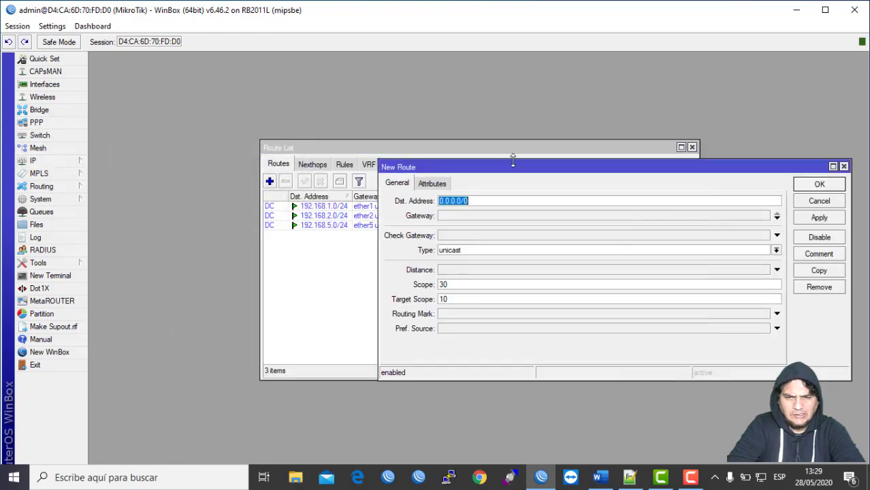
{"action": "left_click", "coordinate": [468, 216]}
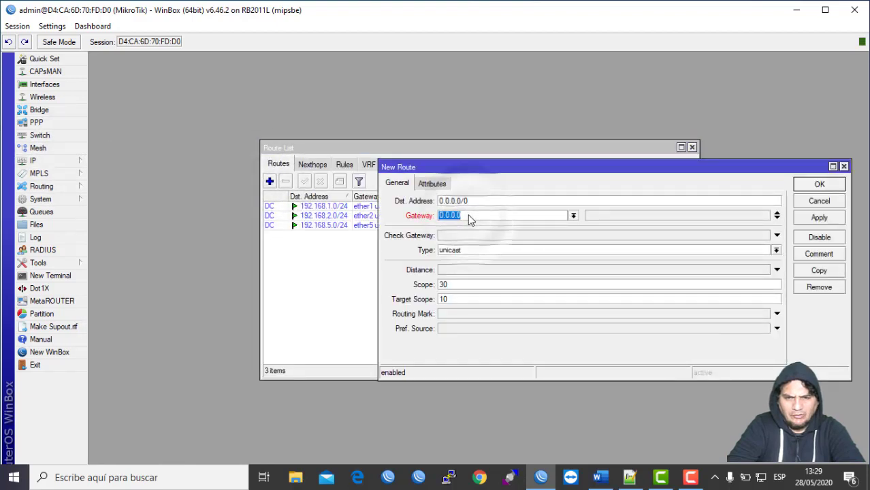
{"action": "type", "text": "192.168"}
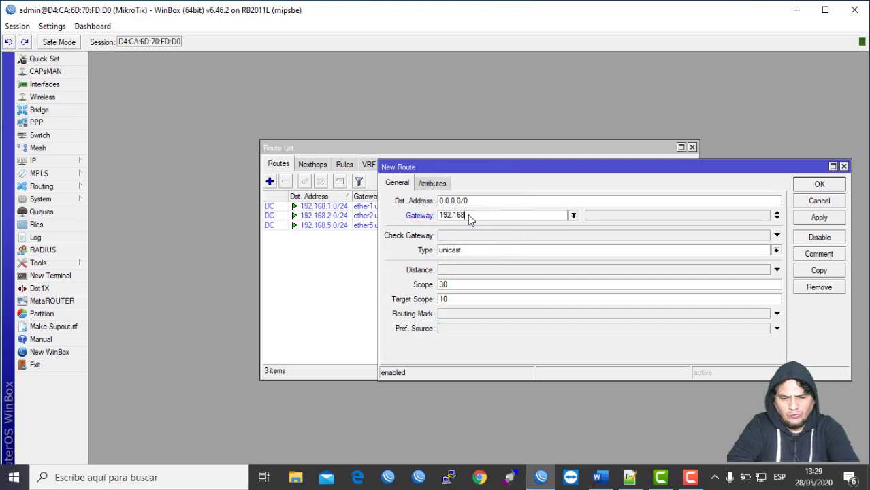
{"action": "type", "text": ".1.1"}
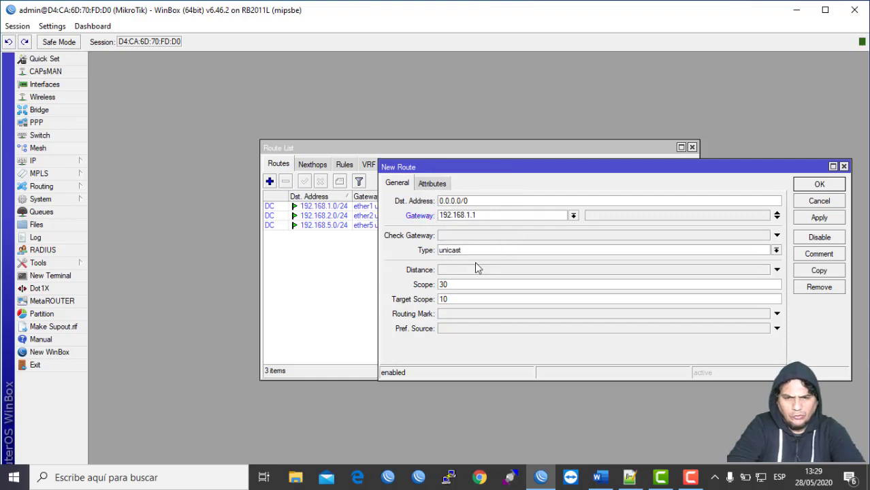
Set the 192.168.1.1 route's routing mark to to_ISP1 and its gateway check to ping, then save it.
{"action": "left_click", "coordinate": [472, 315]}
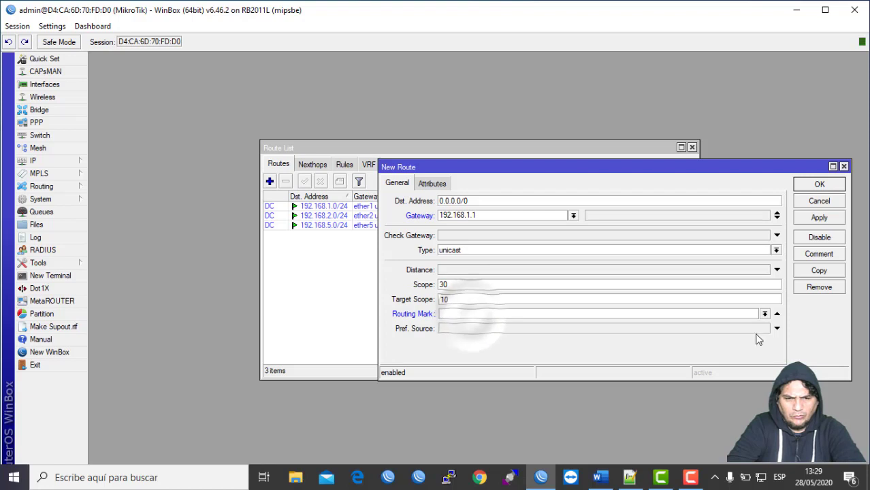
{"action": "left_click", "coordinate": [766, 315]}
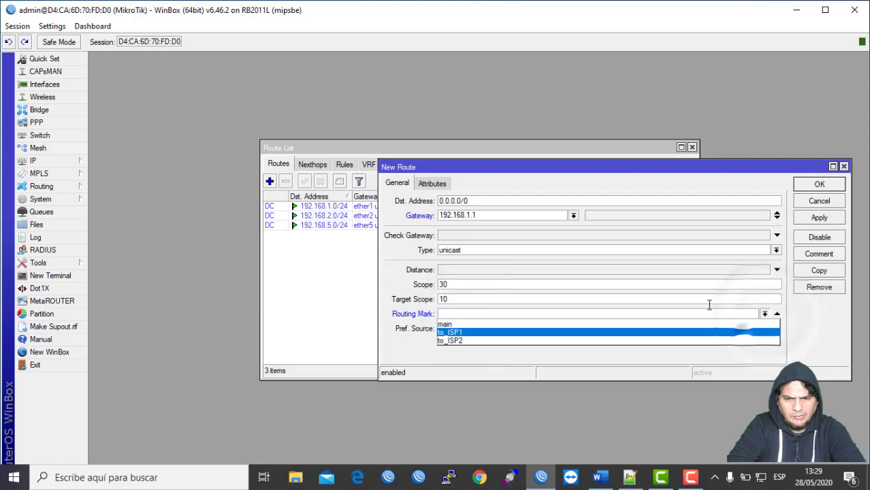
{"action": "left_click", "coordinate": [711, 332]}
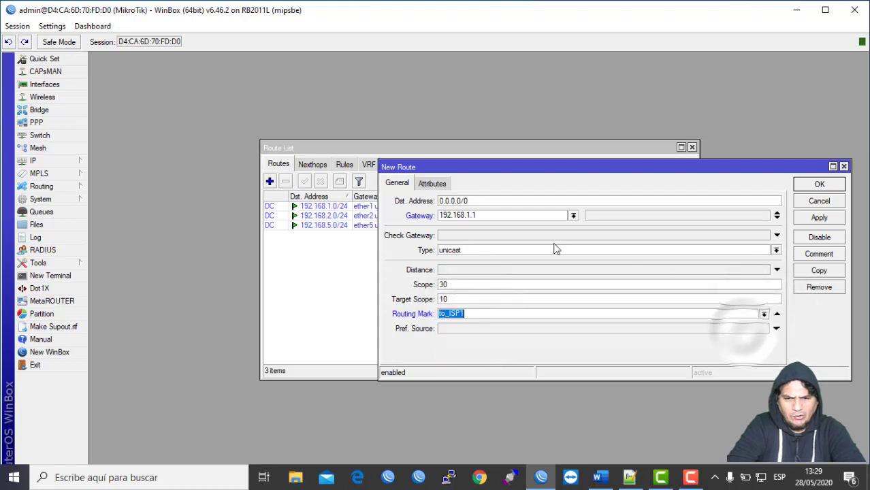
{"action": "left_click", "coordinate": [778, 237]}
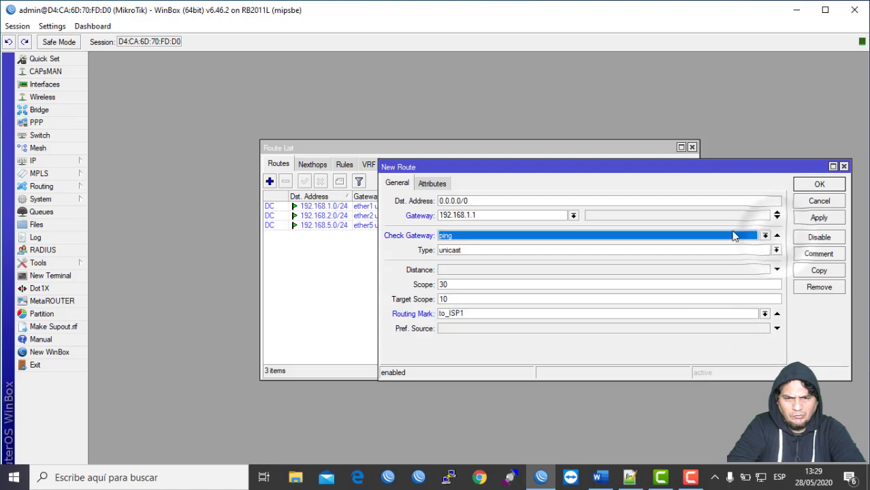
{"action": "left_click", "coordinate": [820, 185]}
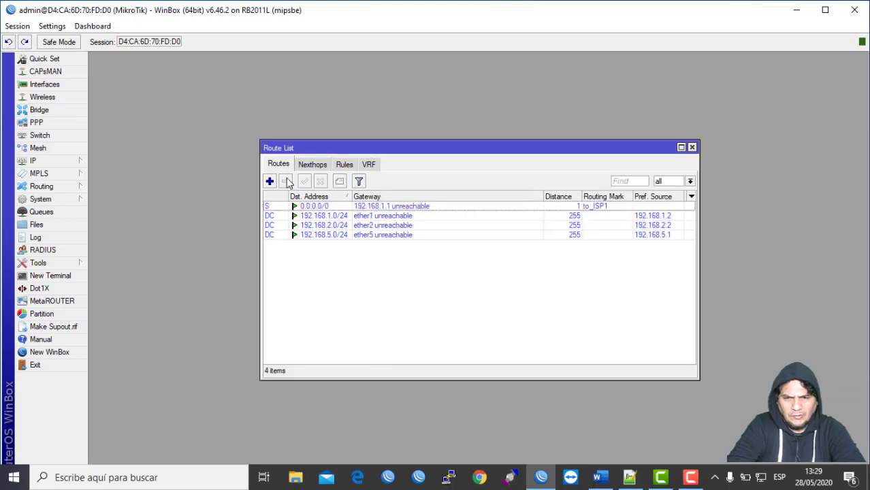
Add a 0.0.0.0/0 route through gateway 192.168.2.1 with routing mark to_ISP2 and a ping gateway check.
{"action": "left_click", "coordinate": [275, 181]}
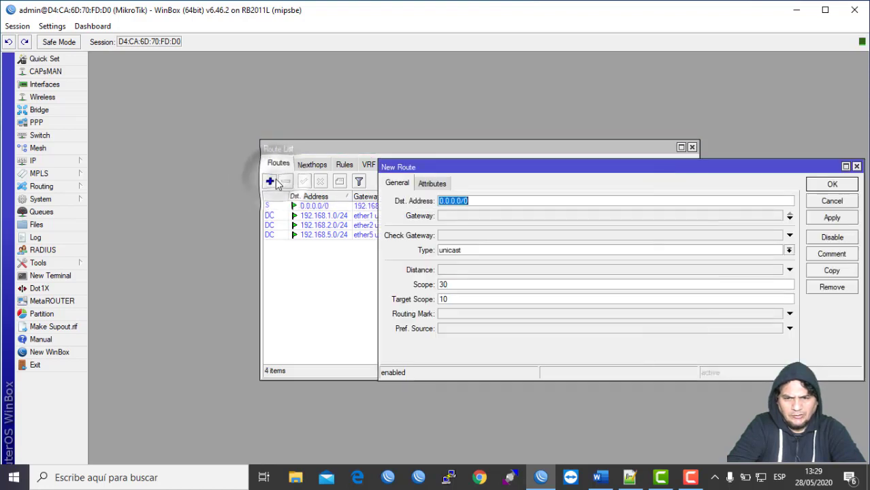
{"action": "left_click", "coordinate": [509, 216]}
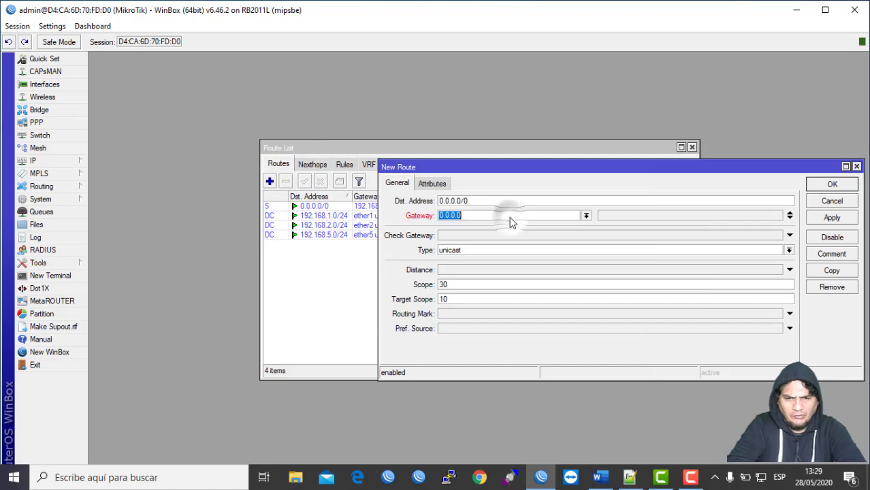
{"action": "type", "text": "192.168.2.1"}
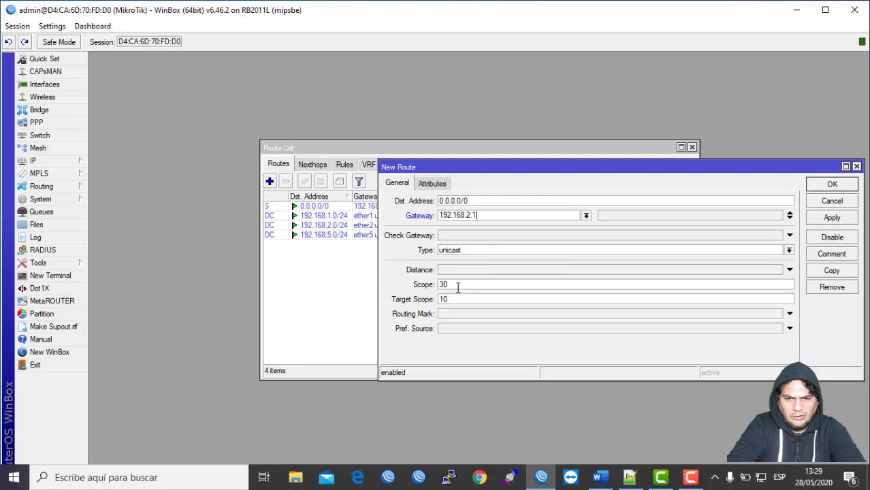
{"action": "left_click", "coordinate": [453, 316]}
{"action": "left_click", "coordinate": [778, 314]}
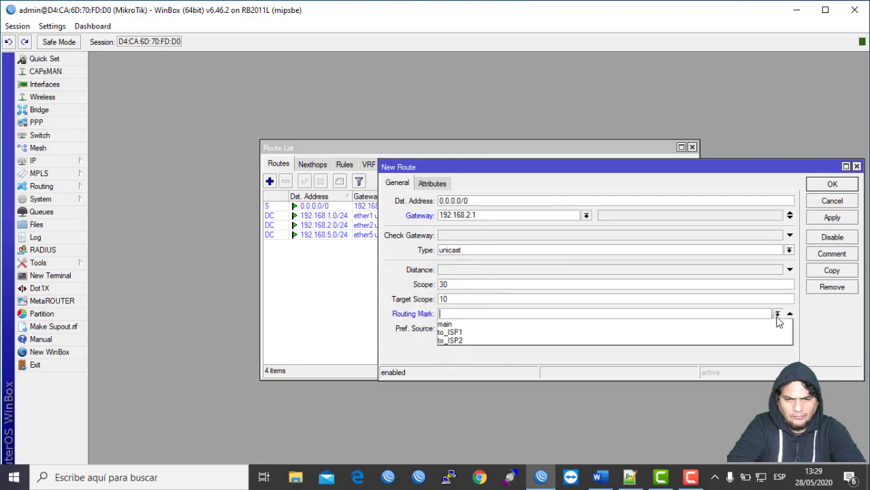
{"action": "left_click", "coordinate": [740, 340]}
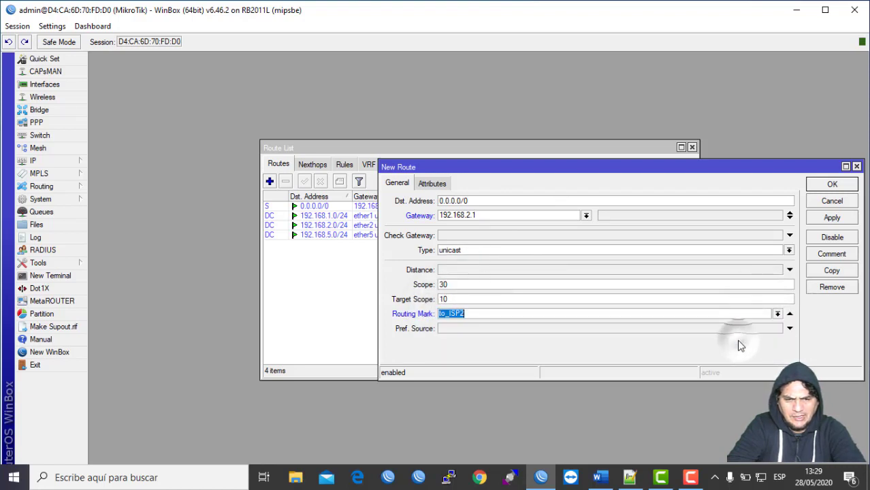
{"action": "left_click", "coordinate": [582, 235]}
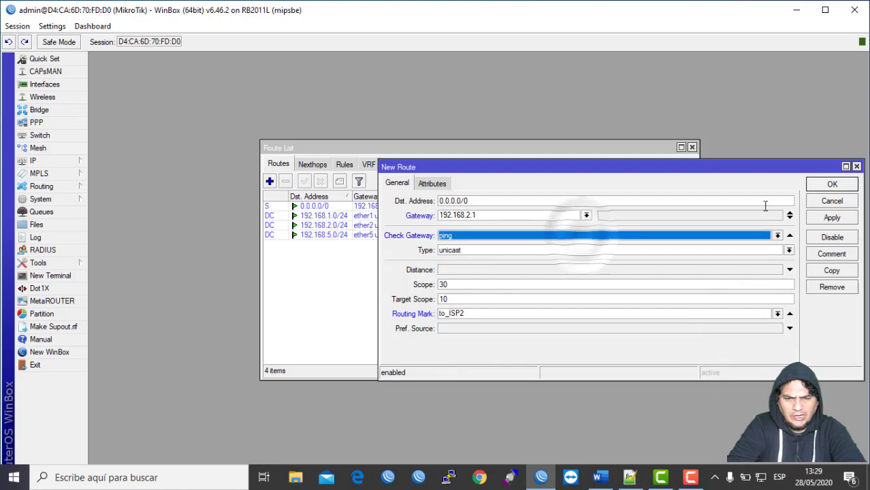
{"action": "left_click", "coordinate": [822, 185]}
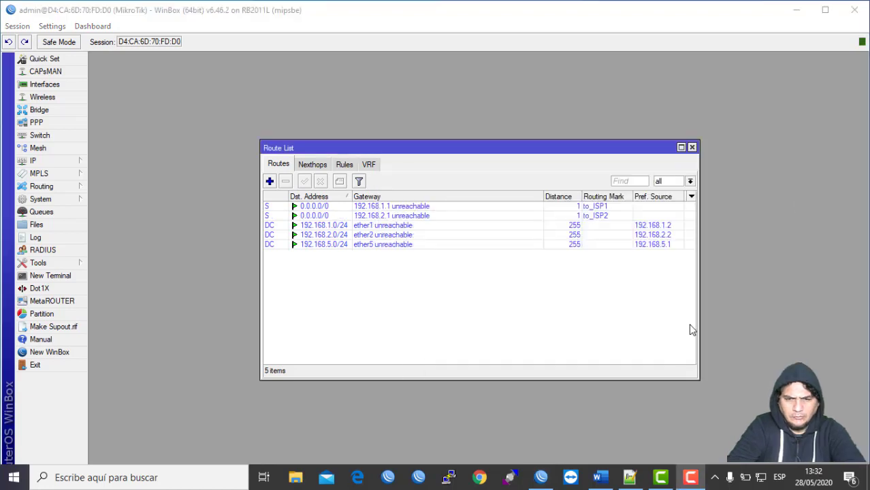
Add a 0.0.0.0/0 route without a routing mark through gateway 192.168.1.1, with ping gateway check and distance 1.
{"action": "left_click", "coordinate": [269, 181]}
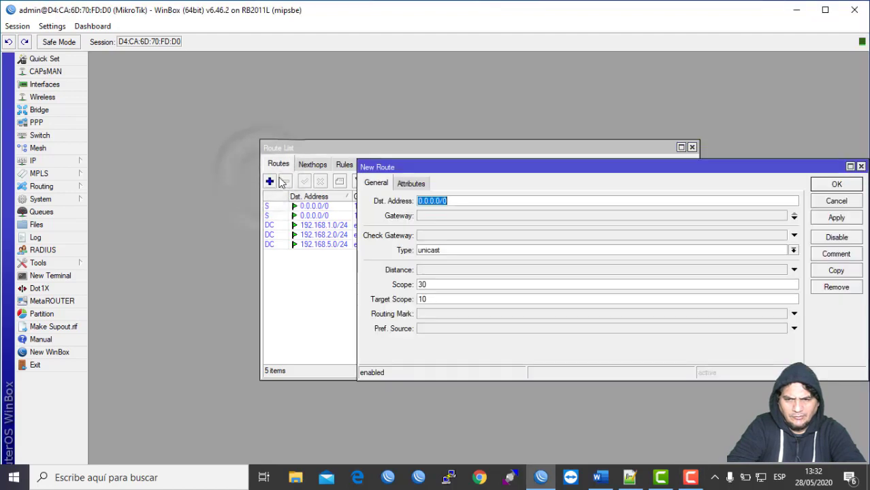
{"action": "left_click", "coordinate": [478, 219]}
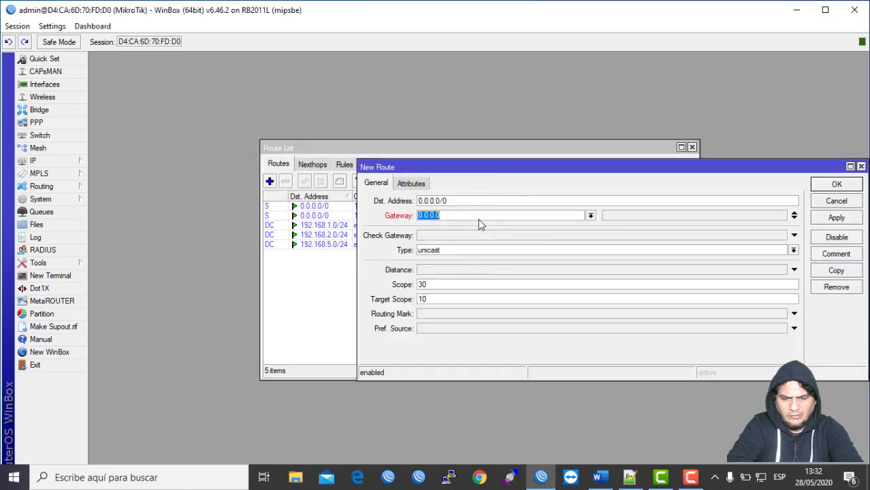
{"action": "type", "text": "192.168.1.1"}
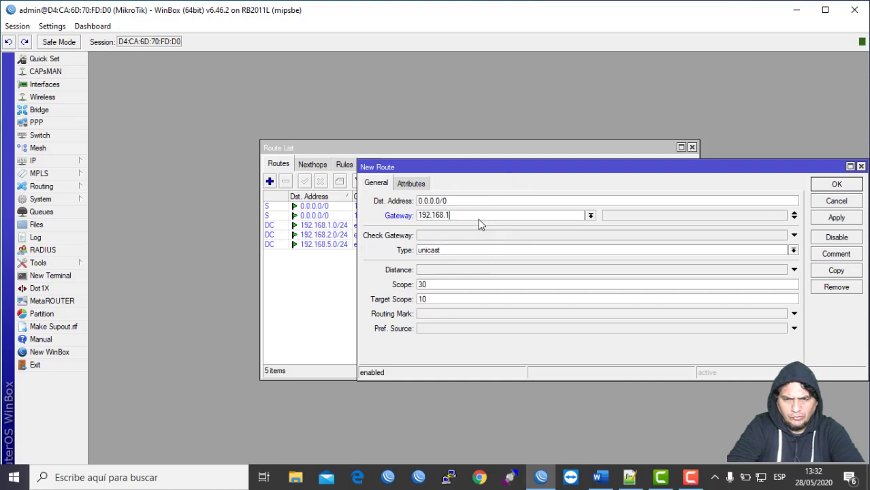
{"action": "left_click", "coordinate": [526, 236]}
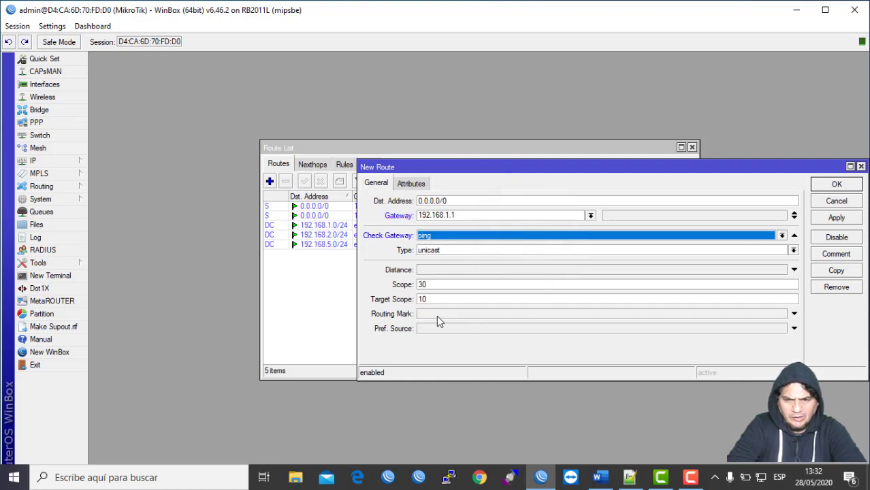
{"action": "left_click", "coordinate": [461, 270]}
{"action": "left_click", "coordinate": [837, 185]}
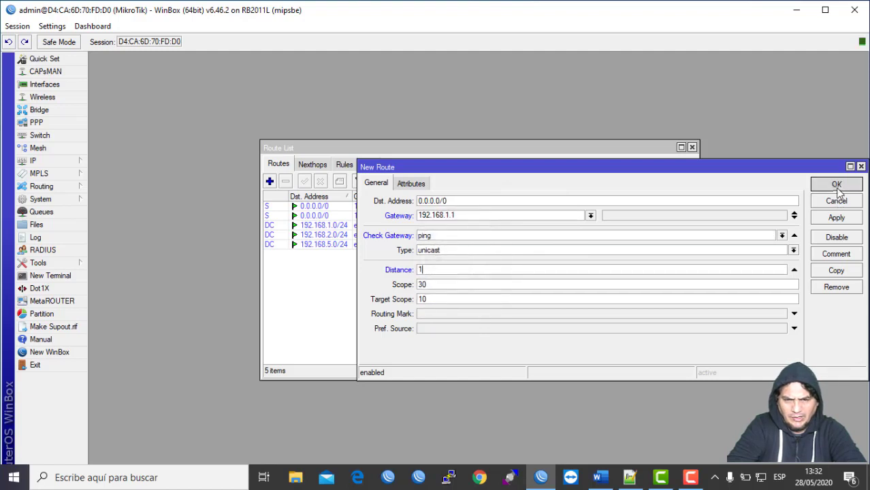
Add an unmarked 0.0.0.0/0 backup route through gateway 192.168.2.1, with distance 2 and a ping gateway check.
{"action": "left_click", "coordinate": [270, 182]}
{"action": "left_click", "coordinate": [448, 216]}
{"action": "type", "text": "1"}
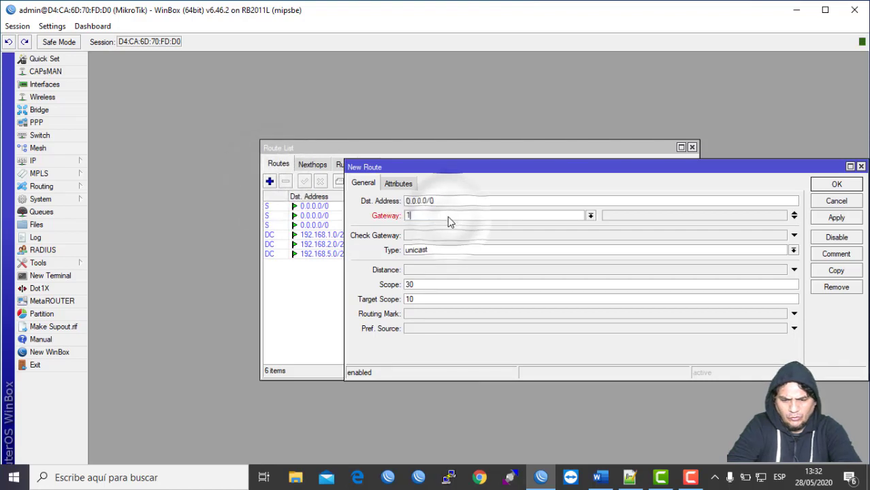
{"action": "type", "text": "92.168.2.1"}
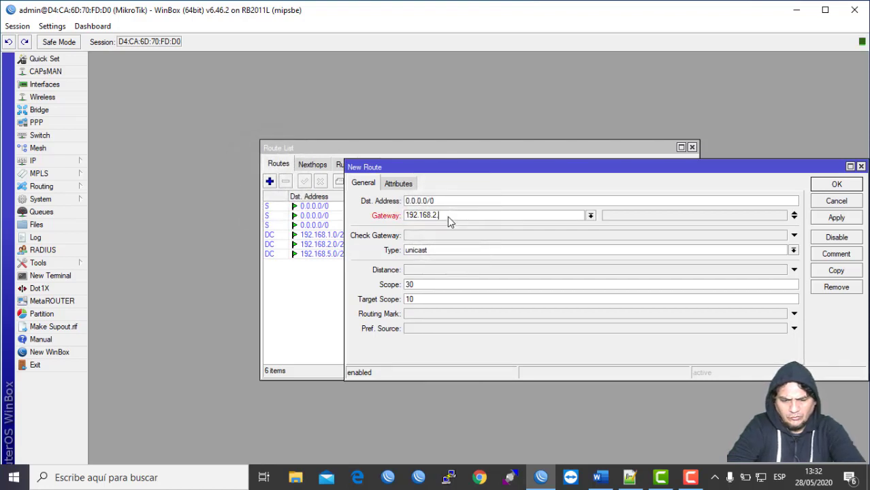
{"action": "left_click", "coordinate": [442, 271]}
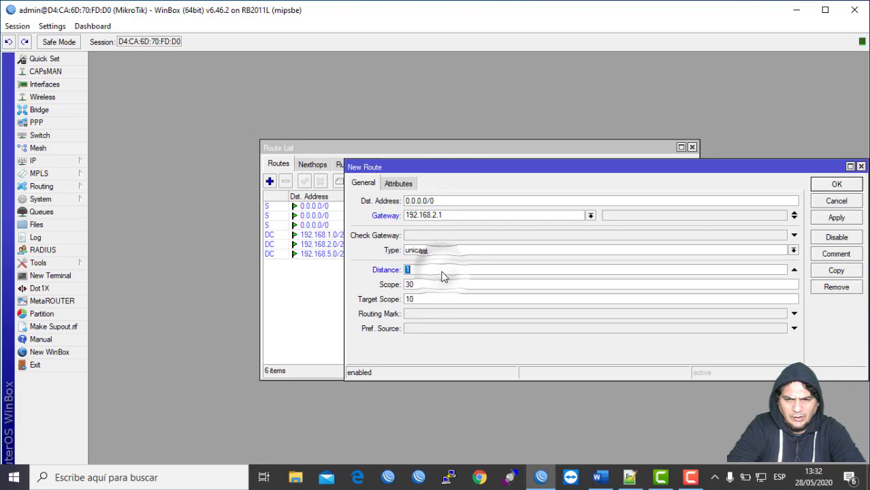
{"action": "left_click", "coordinate": [468, 235]}
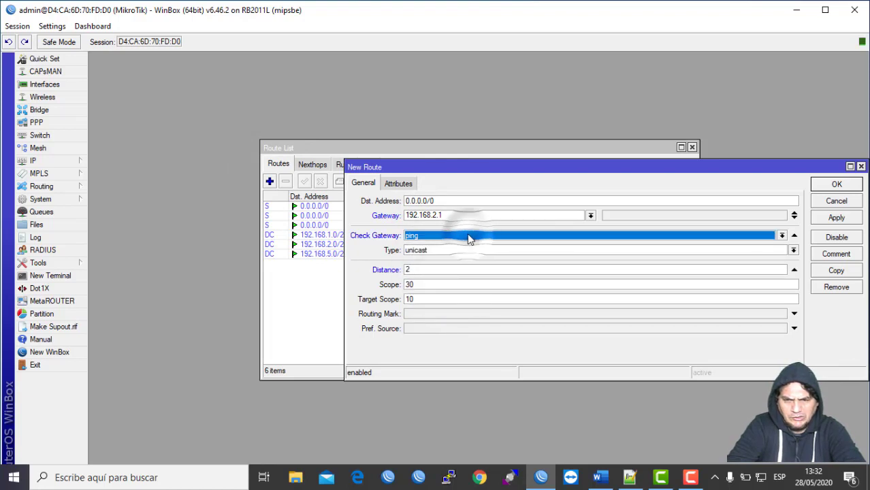
{"action": "left_click", "coordinate": [837, 186]}
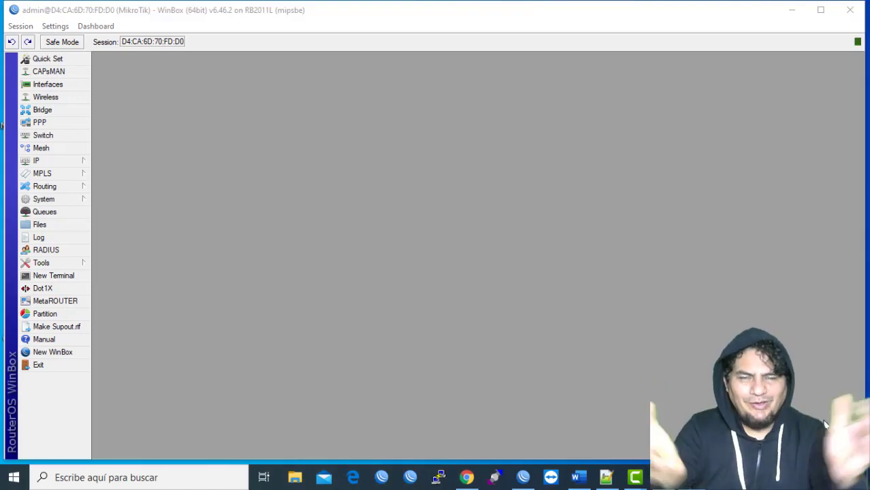